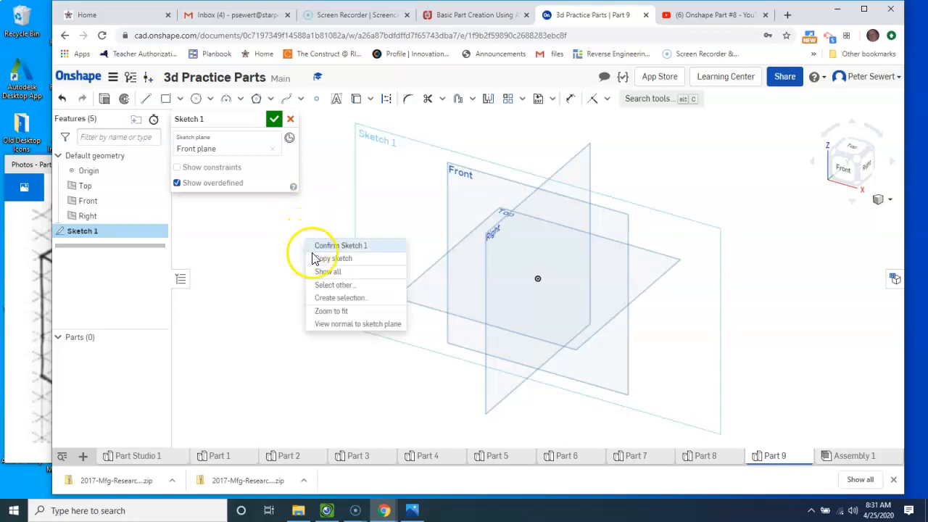
# - Sketch a rectangle 4 in wide and 3 in high from the origin on the Front plane, and finish the sketch
pyautogui.click(352, 326)
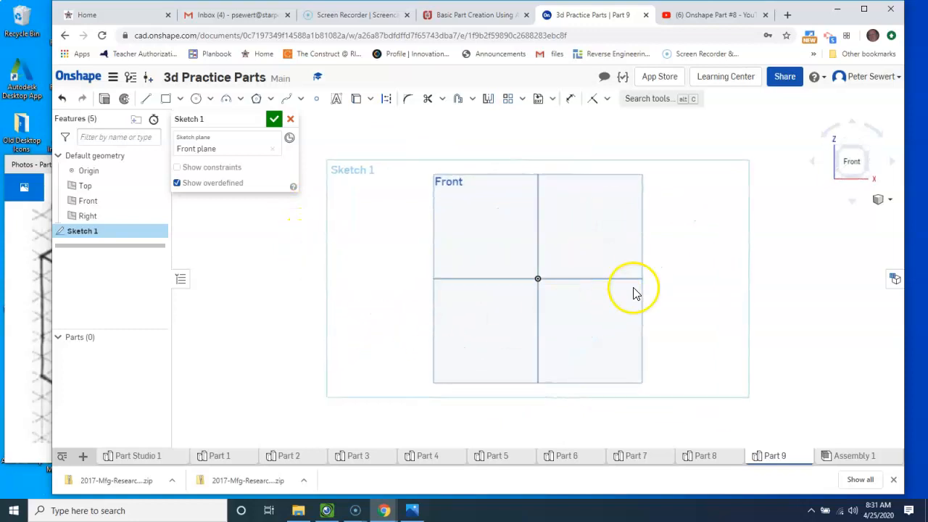
pyautogui.click(166, 102)
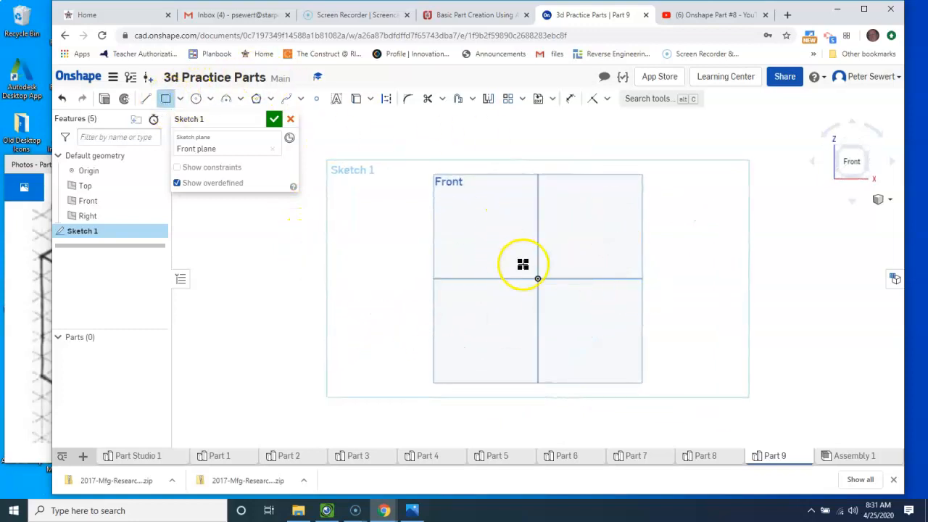
pyautogui.click(538, 281)
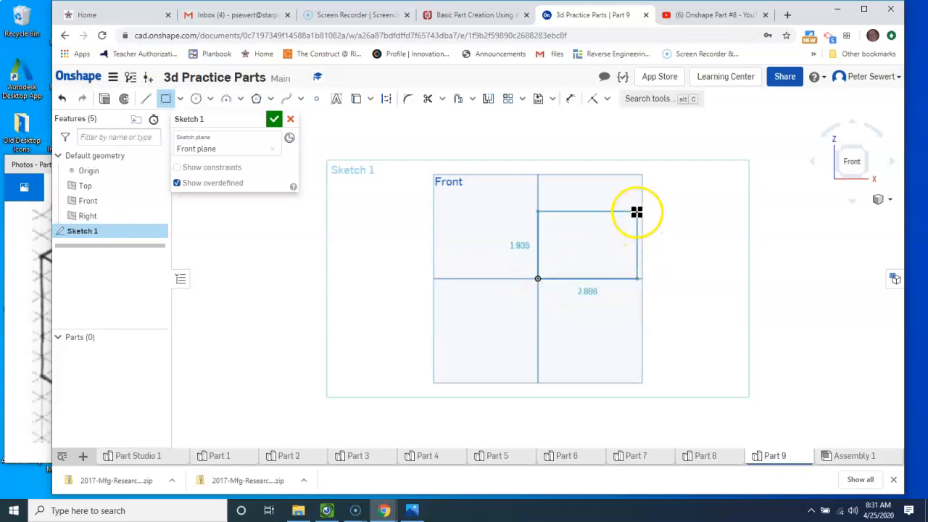
pyautogui.click(637, 212)
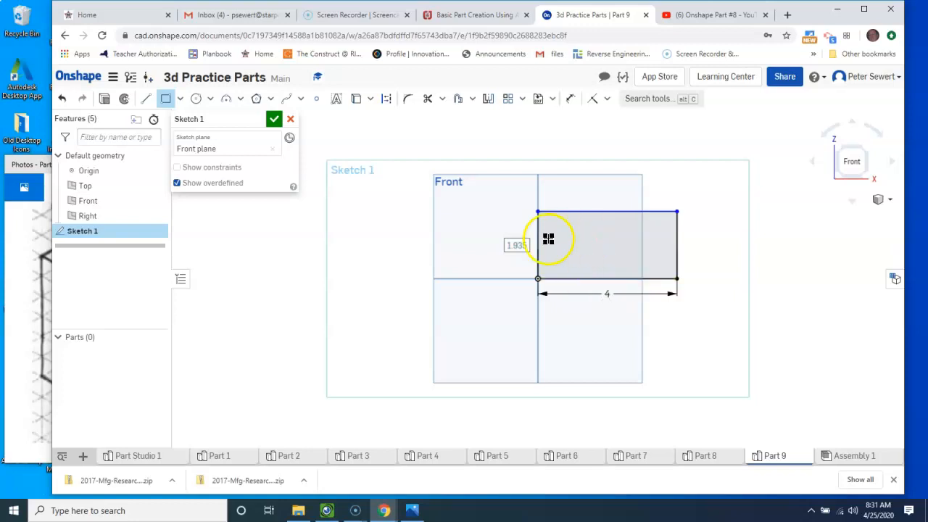
pyautogui.write('3')
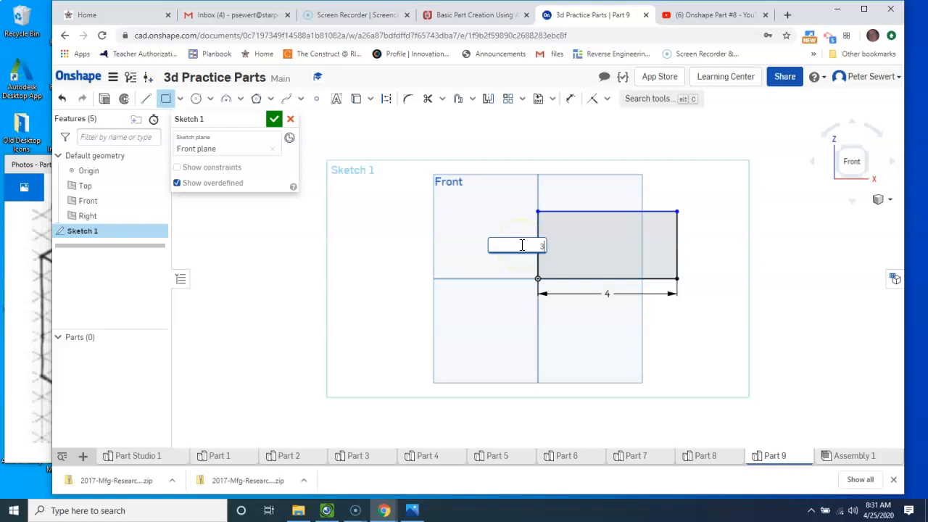
pyautogui.press('Return')
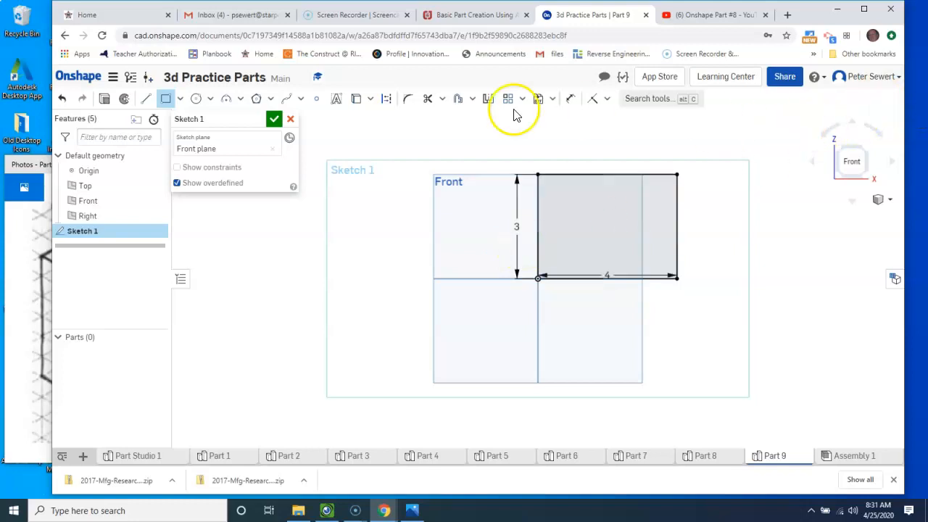
pyautogui.click(275, 119)
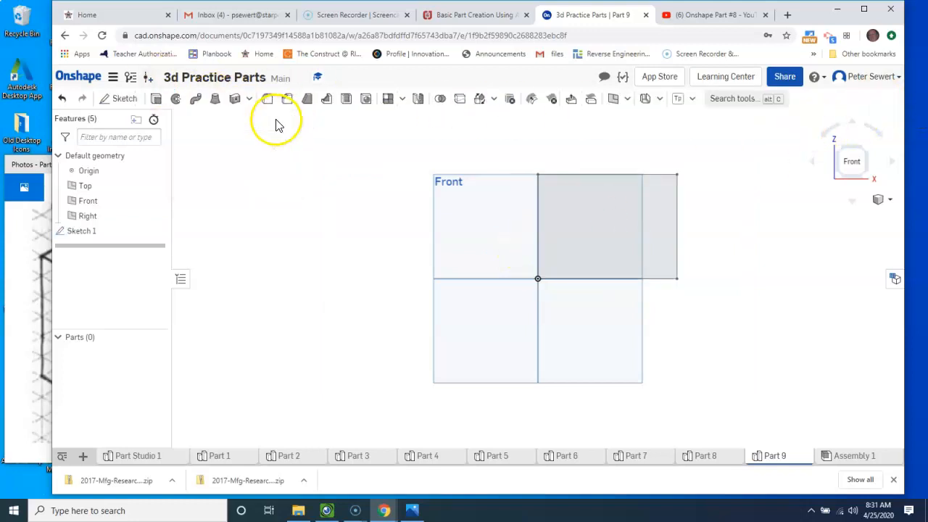
# - Show the model in isometric view and hide the Top, Front and Right planes
pyautogui.rightClick(376, 176)
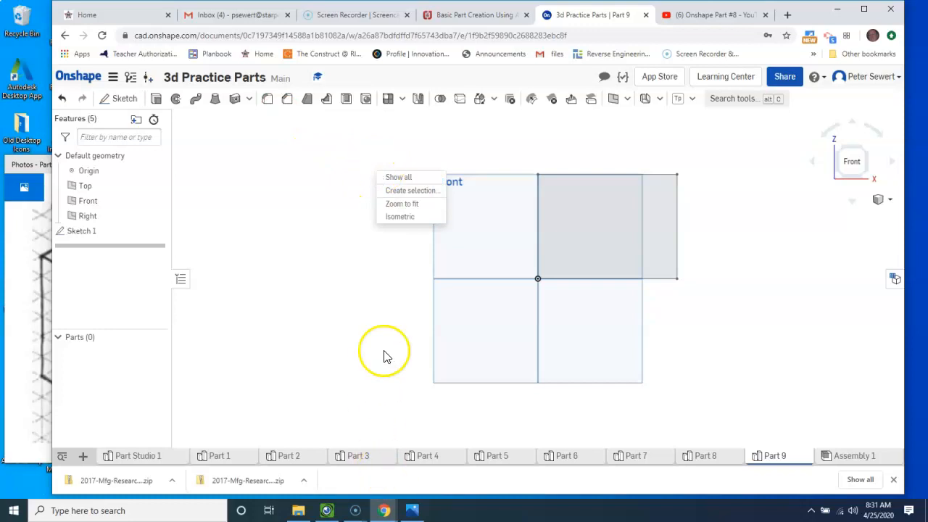
pyautogui.click(400, 217)
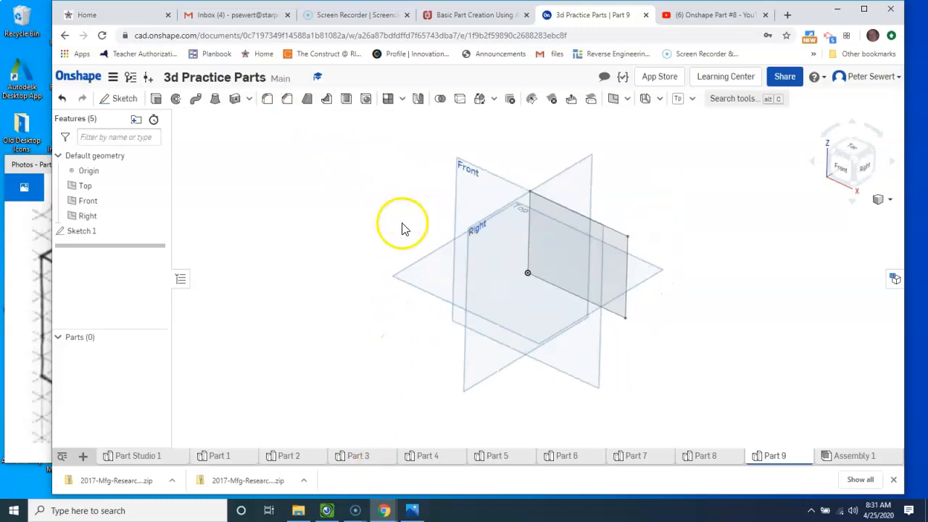
pyautogui.click(157, 186)
pyautogui.click(157, 201)
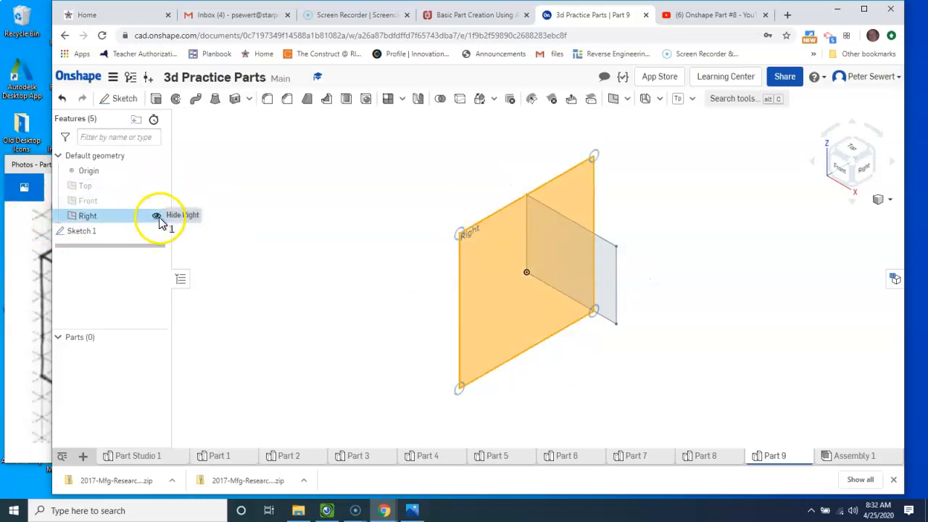
pyautogui.click(156, 217)
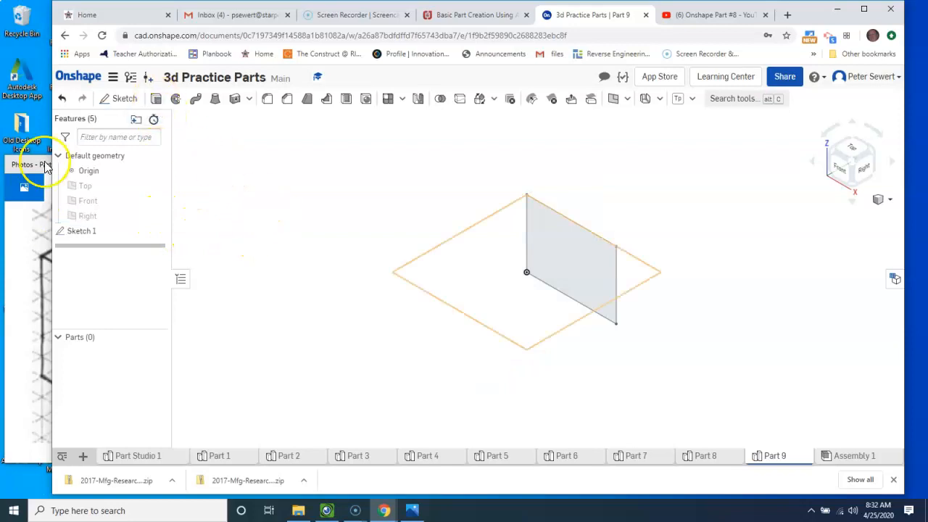
# - Check the Part 9 reference drawing and extrude the rectangle as a new solid to a blind depth of 2 in
pyautogui.click(32, 164)
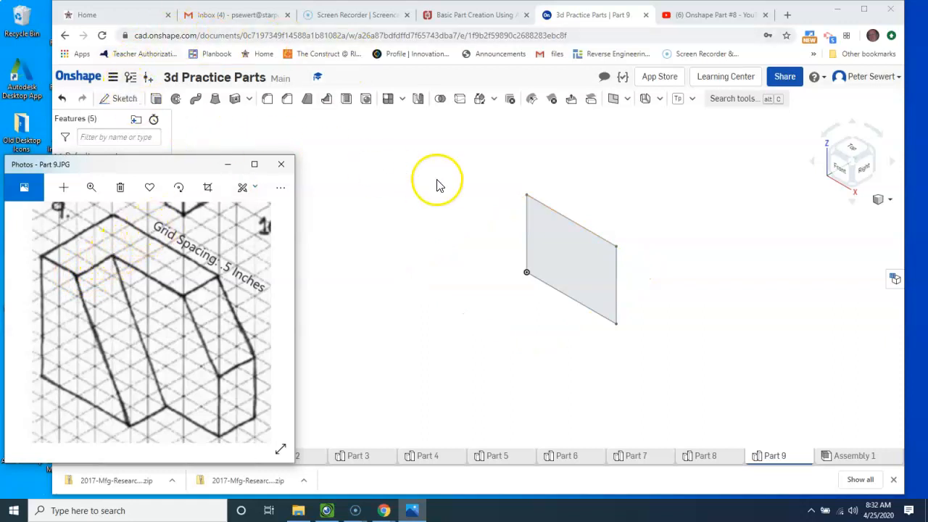
pyautogui.click(406, 182)
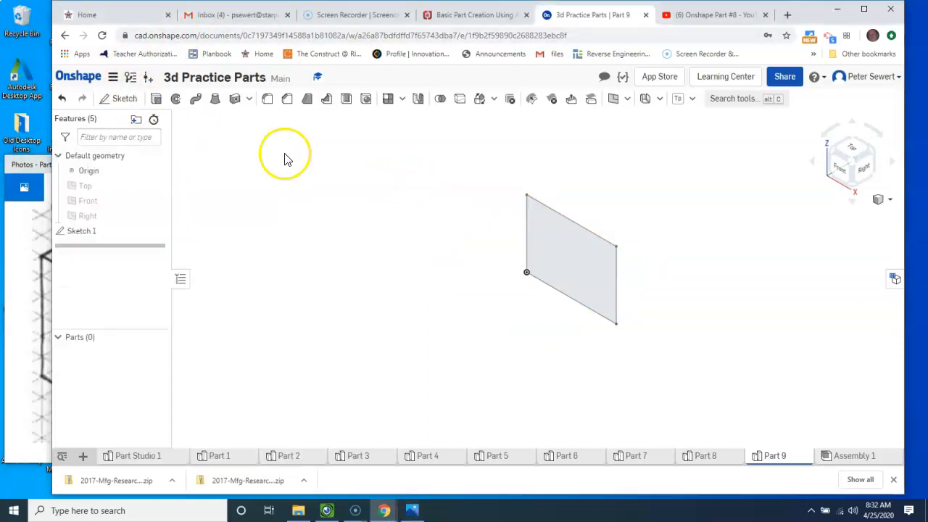
pyautogui.click(156, 99)
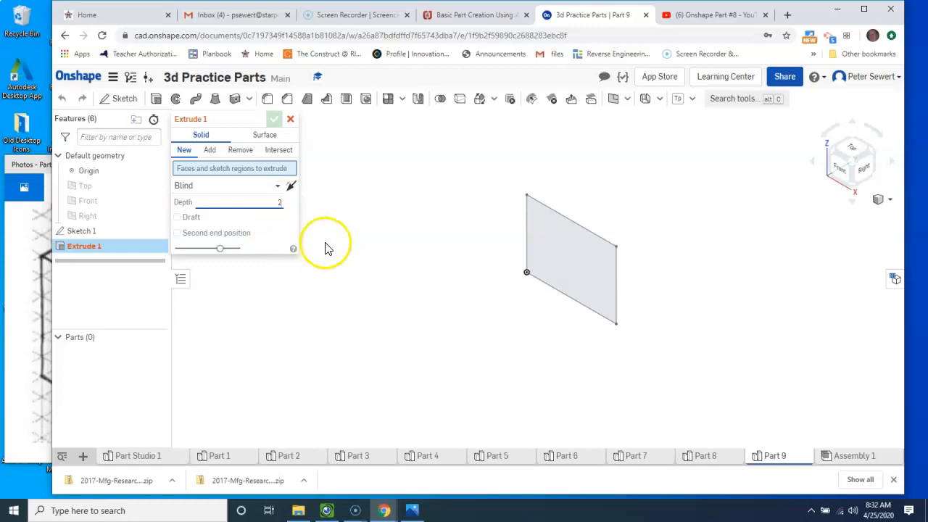
pyautogui.click(562, 263)
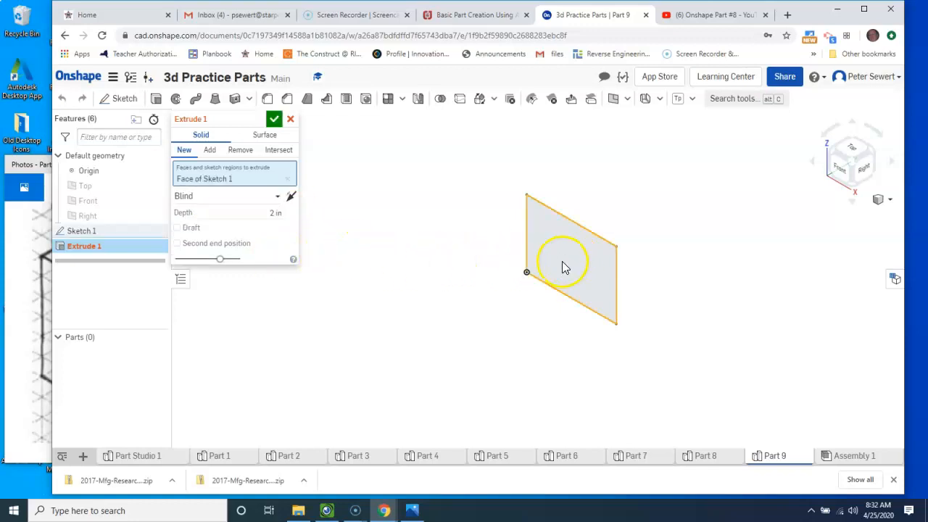
pyautogui.click(274, 118)
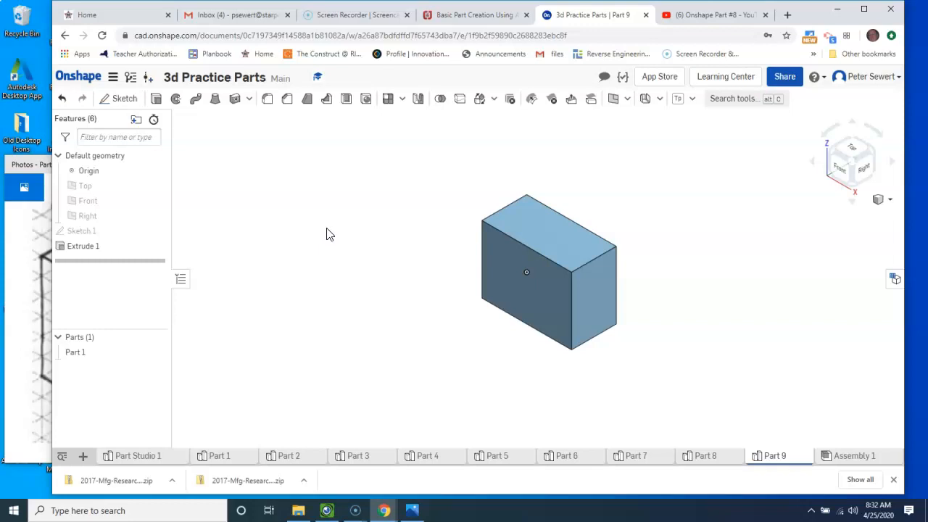
# - On the block's front face, sketch a closed four-sided outline along the top, right and bottom edges, with a slanted line from top to bottom
pyautogui.click(41, 164)
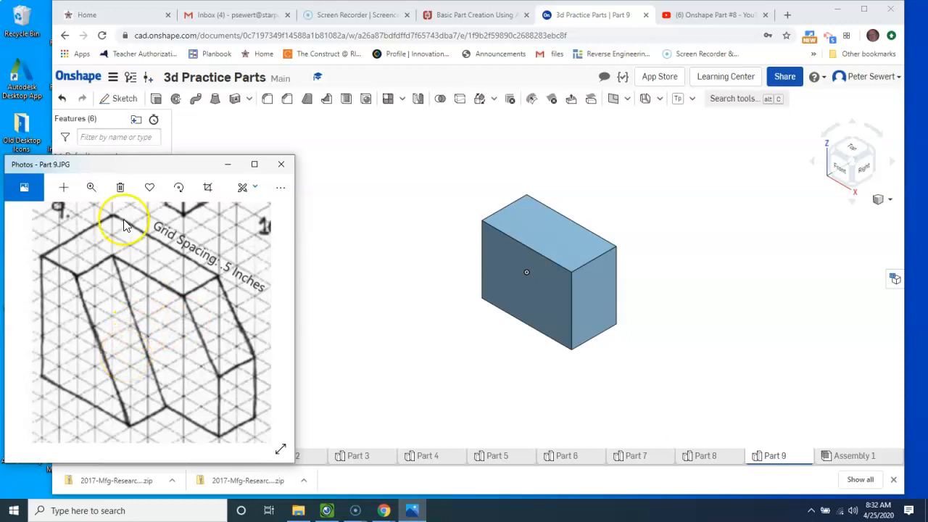
pyautogui.click(124, 98)
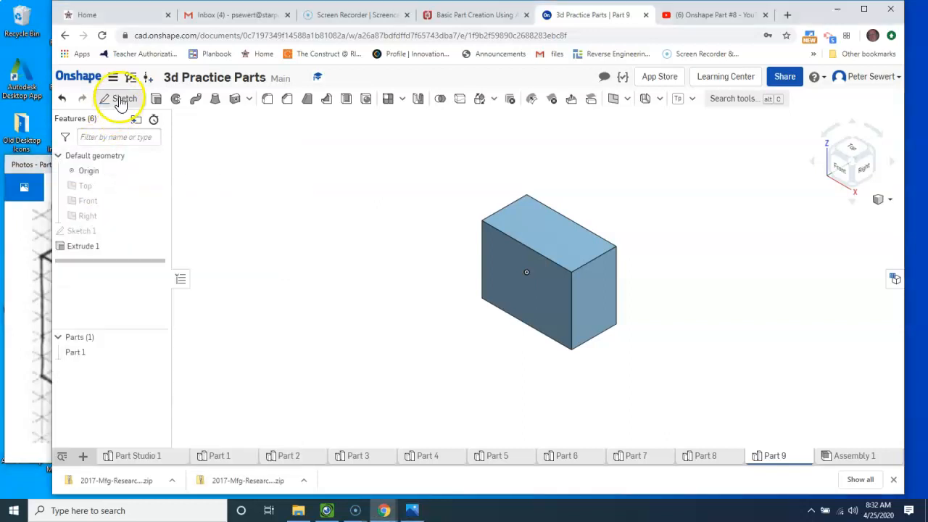
pyautogui.click(548, 300)
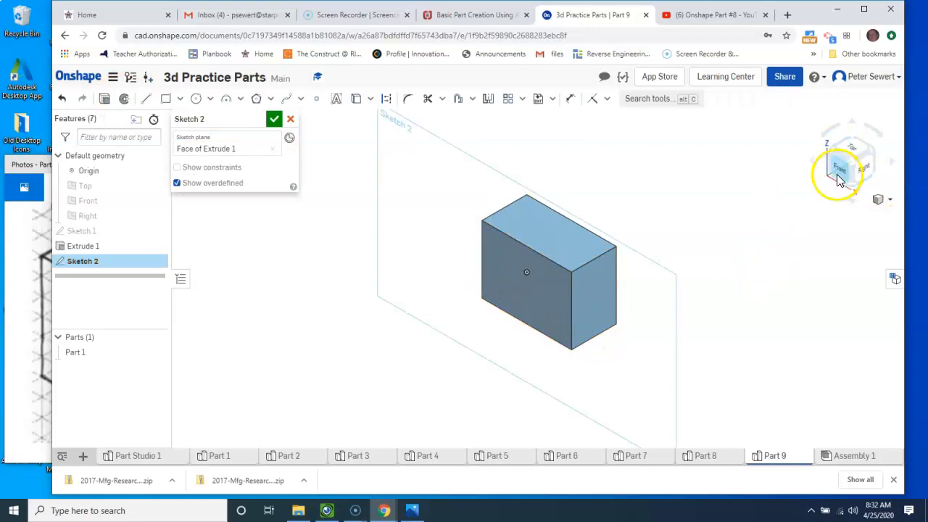
pyautogui.click(839, 178)
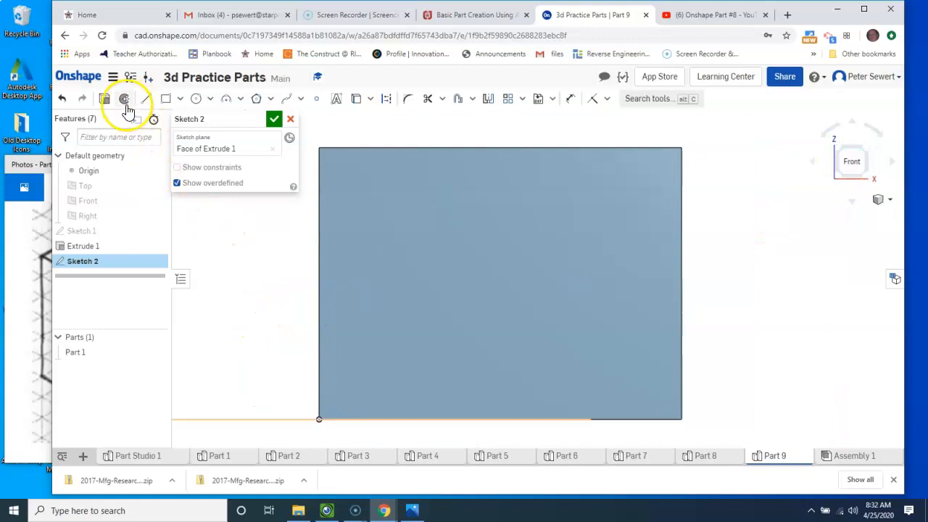
pyautogui.click(165, 99)
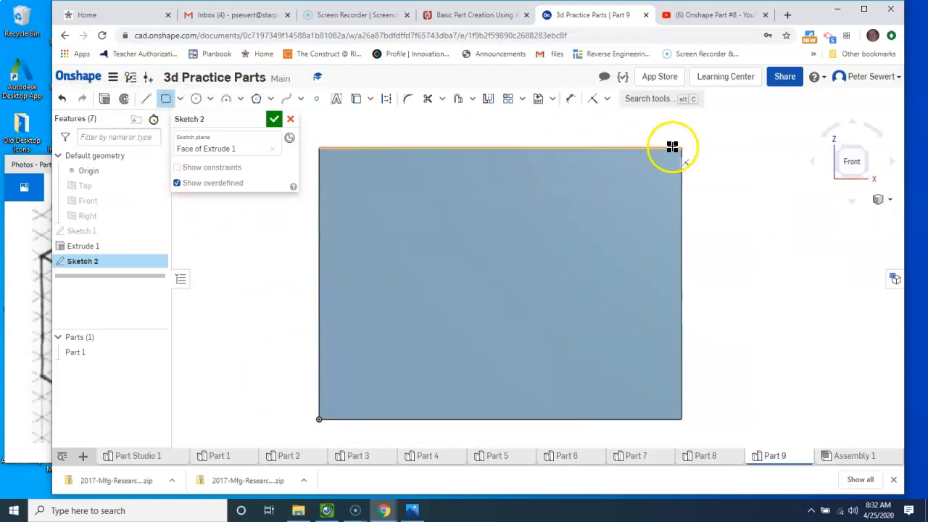
pyautogui.click(146, 99)
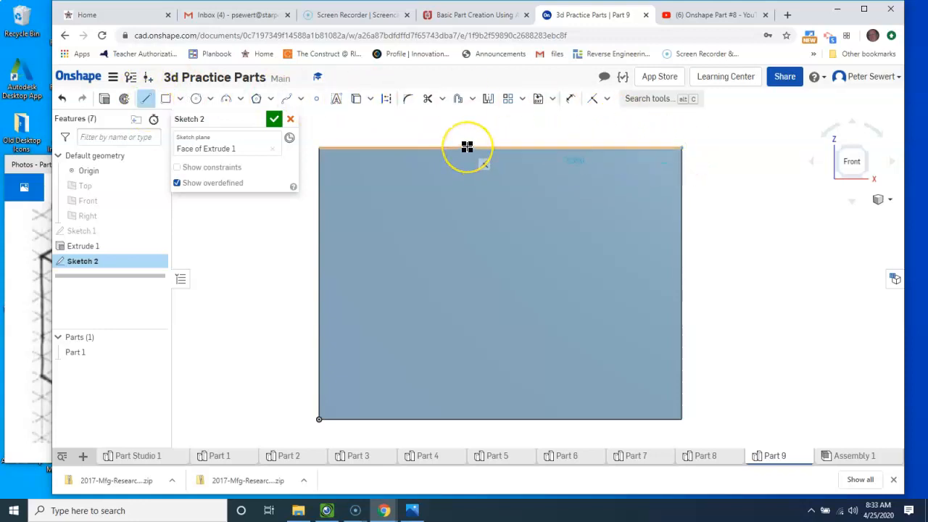
pyautogui.moveTo(467, 147); pyautogui.dragTo(570, 419)
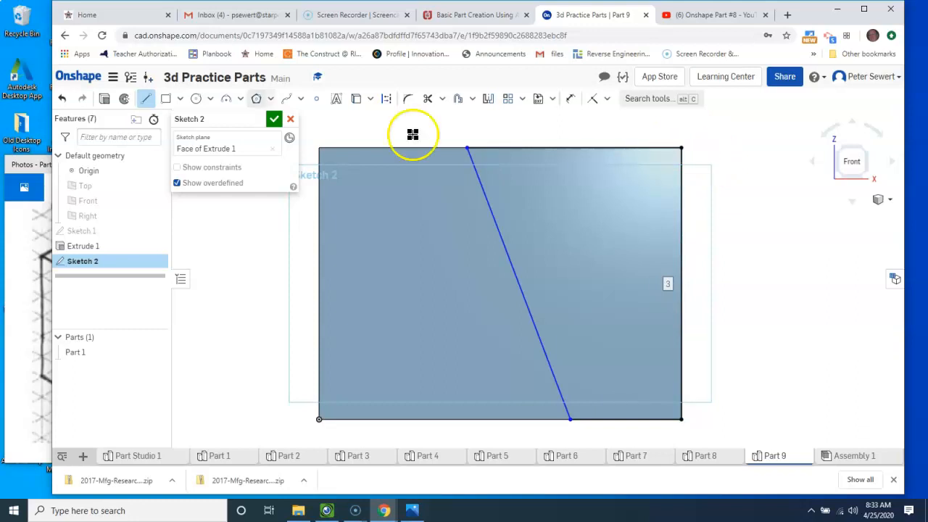
# - Following the reference drawing, dimension the slanted line's upper endpoint 1 in from the block's left edge
pyautogui.click(26, 166)
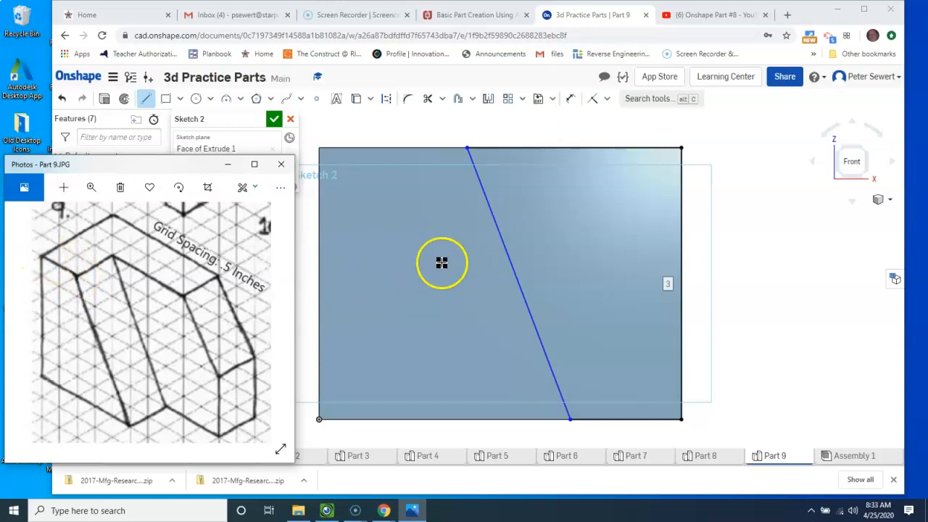
pyautogui.click(573, 100)
pyautogui.click(469, 150)
pyautogui.click(320, 162)
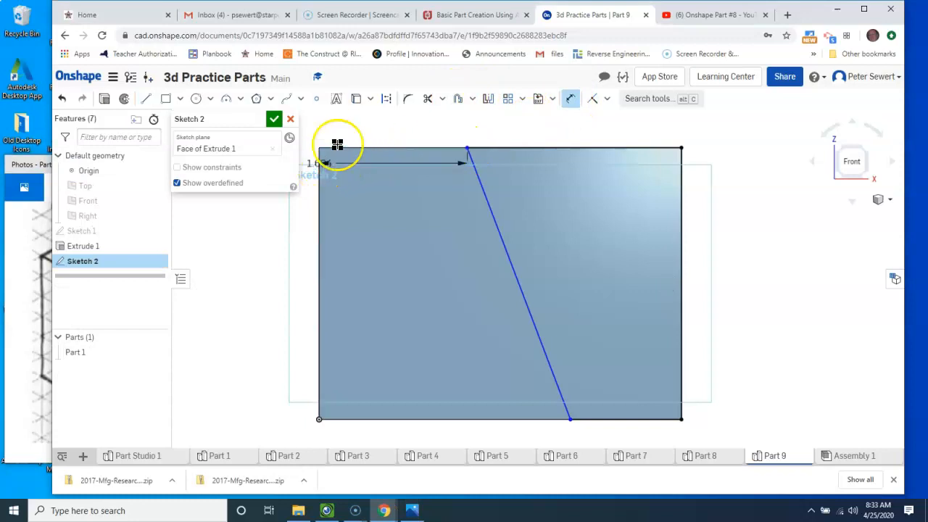
pyautogui.click(370, 128)
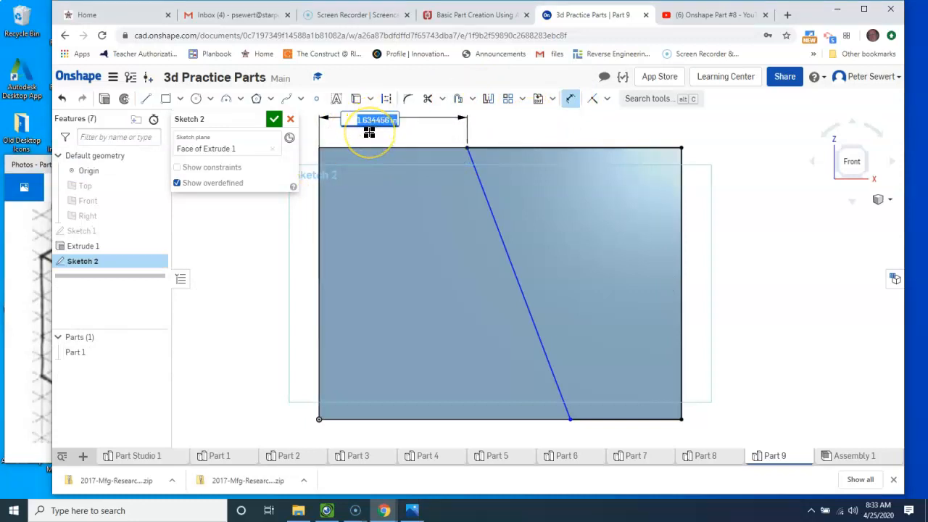
pyautogui.write('1')
pyautogui.press('Return')
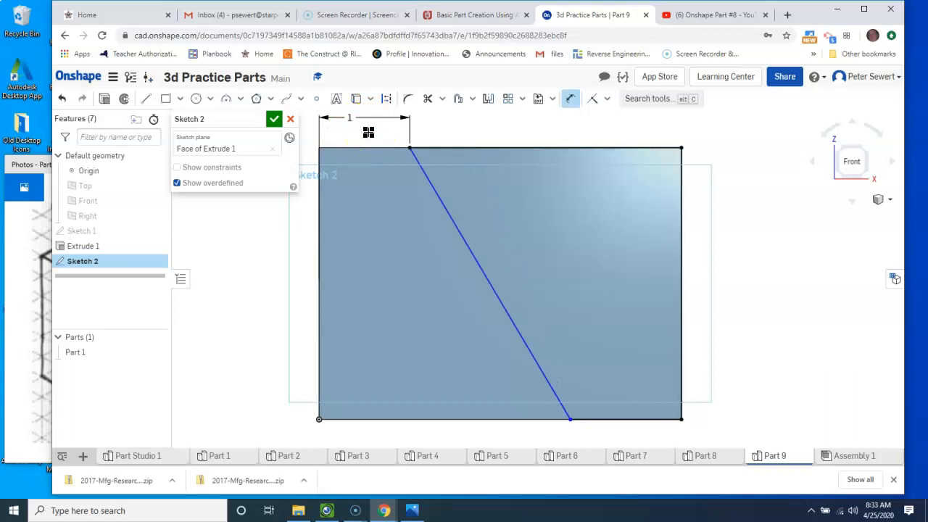
# - Following the reference drawing, dimension the slanted line's lower endpoint 2.5 in from the block's left edge, and finish the sketch
pyautogui.click(18, 168)
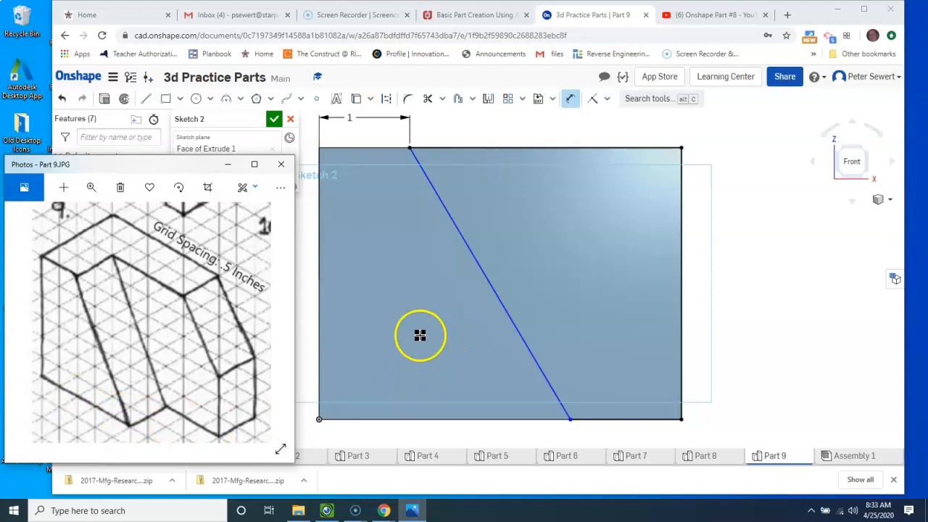
pyautogui.click(571, 103)
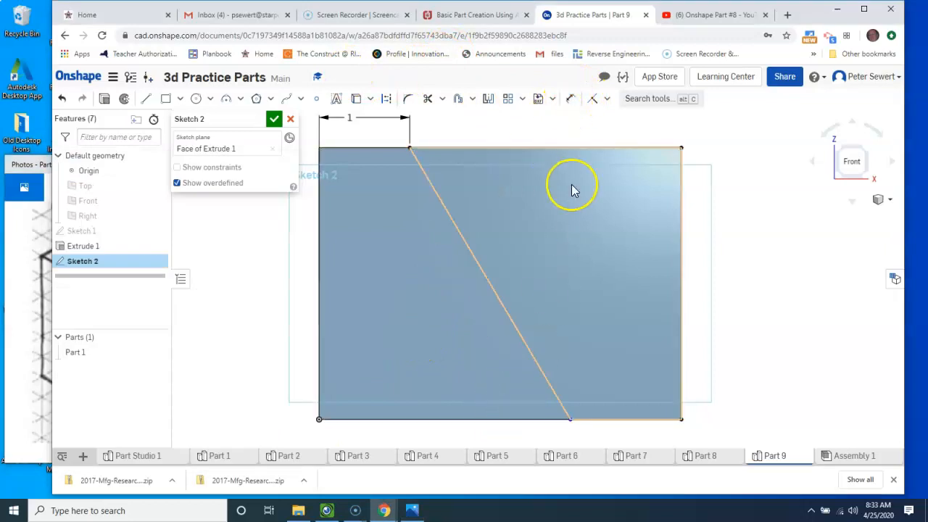
pyautogui.click(572, 102)
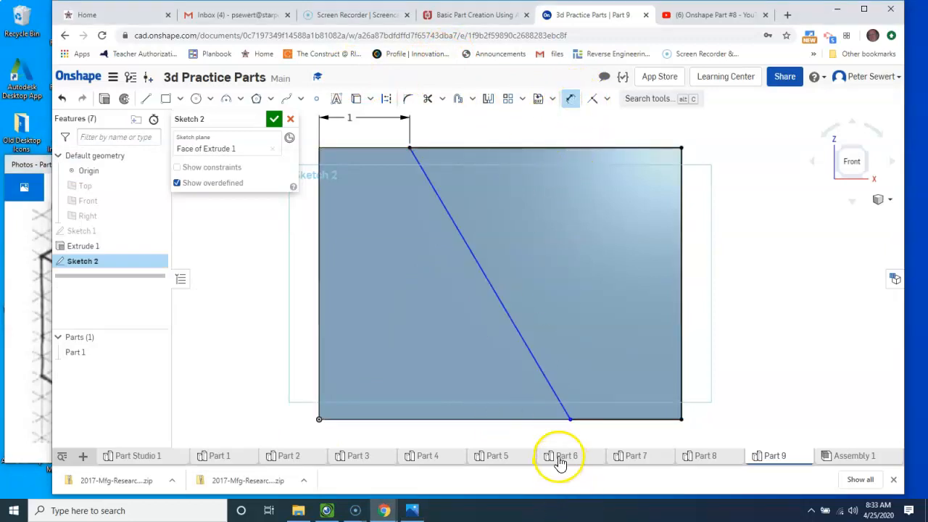
pyautogui.click(572, 421)
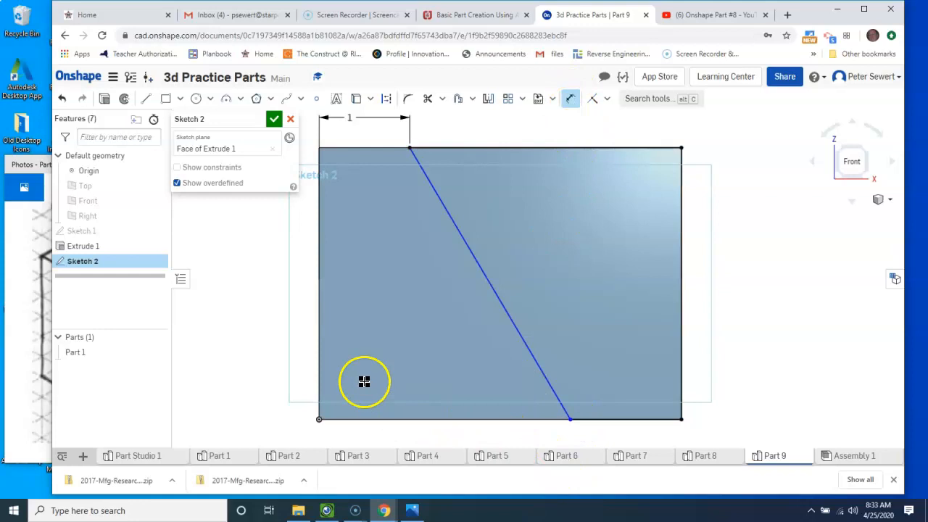
pyautogui.click(320, 361)
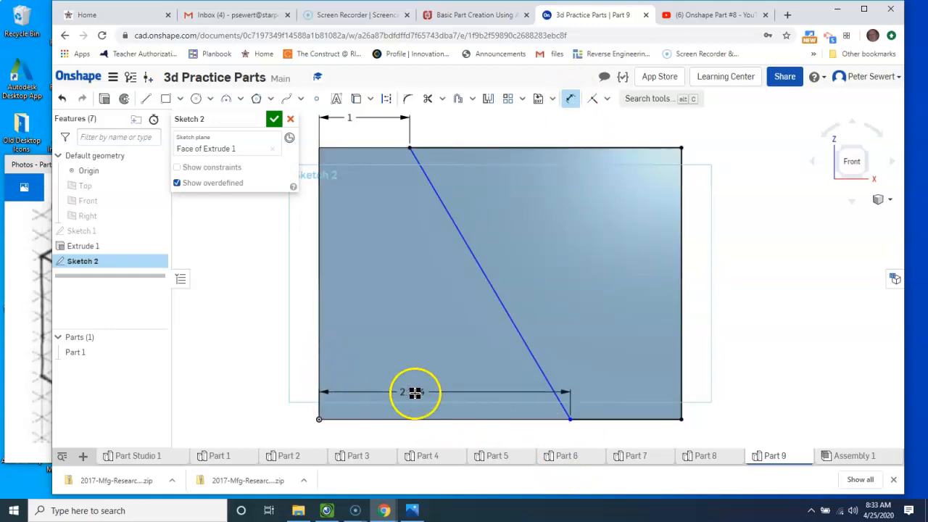
pyautogui.click(414, 390)
pyautogui.write('2')
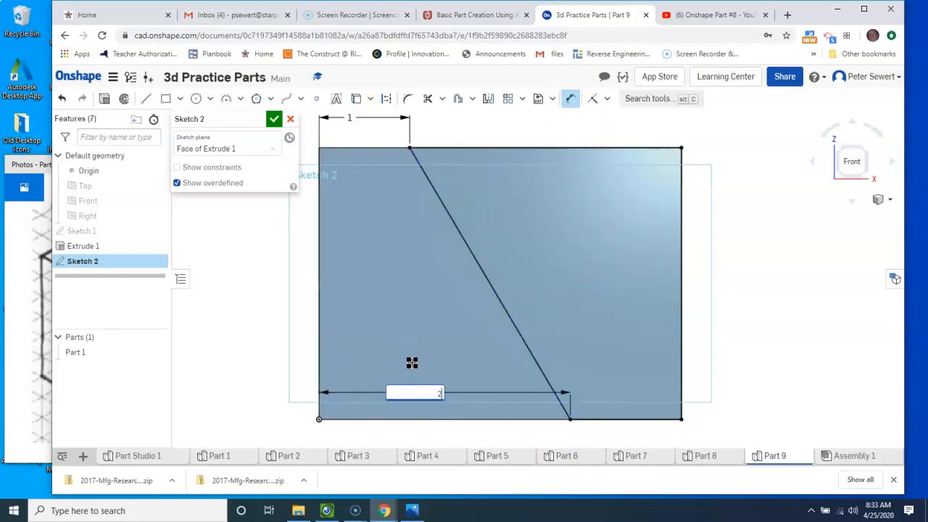
pyautogui.press('Return')
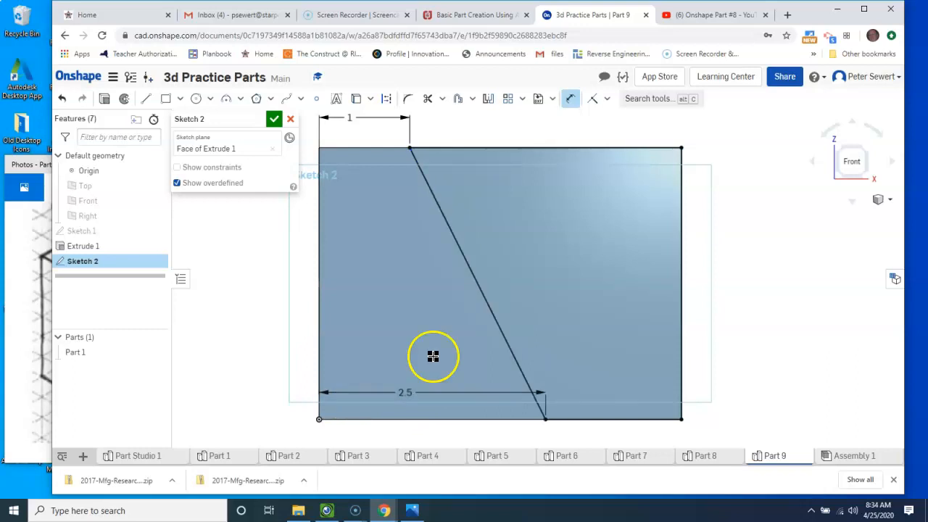
pyautogui.click(274, 121)
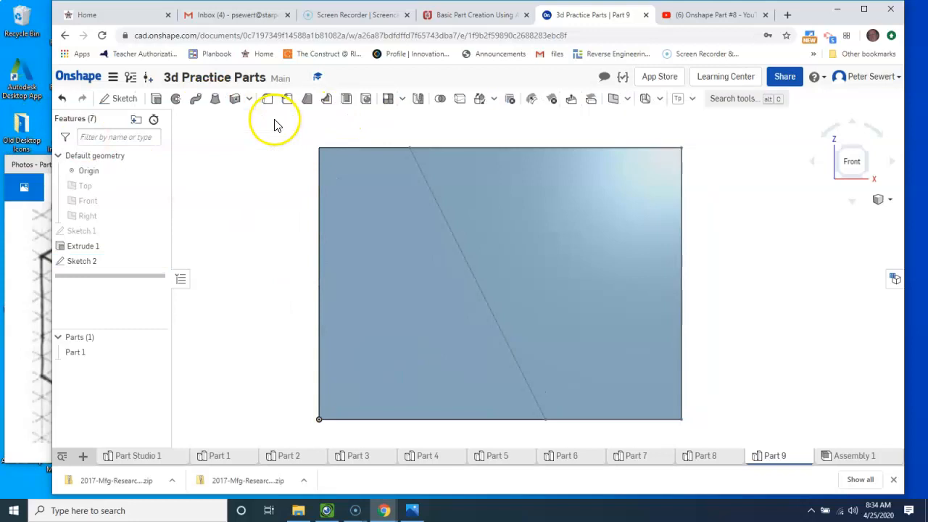
# - Following the reference drawing, extrude the sketched region right of the slanted line as a blind cut, removing material to a depth of 1 in
pyautogui.rightClick(748, 224)
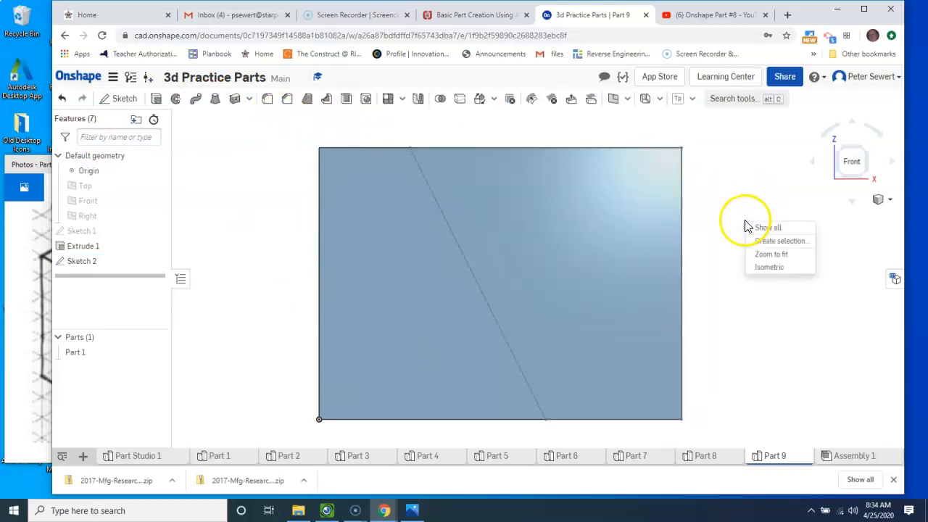
pyautogui.click(766, 267)
pyautogui.click(154, 102)
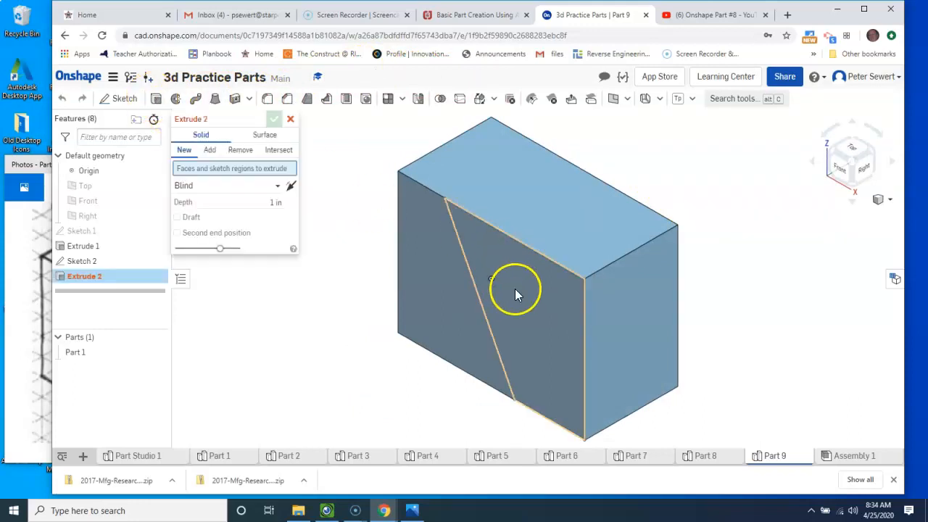
pyautogui.click(515, 289)
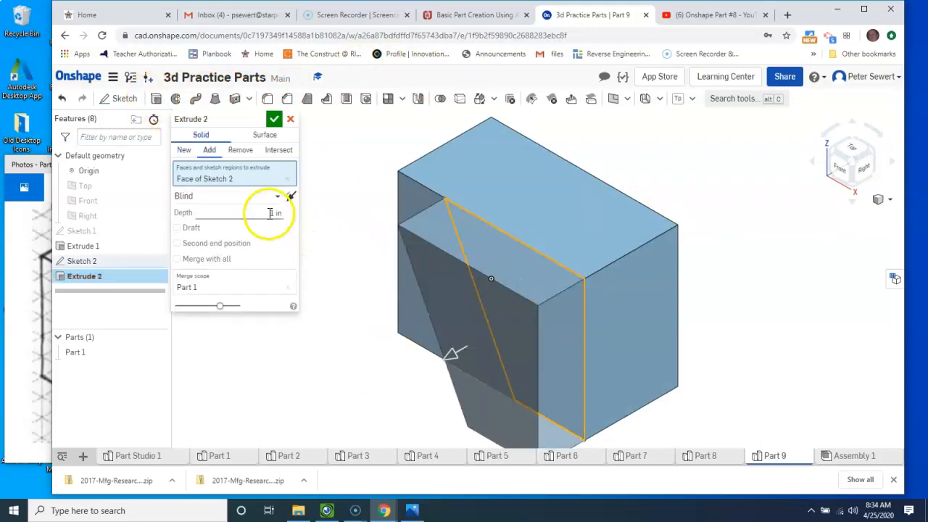
pyautogui.click(240, 151)
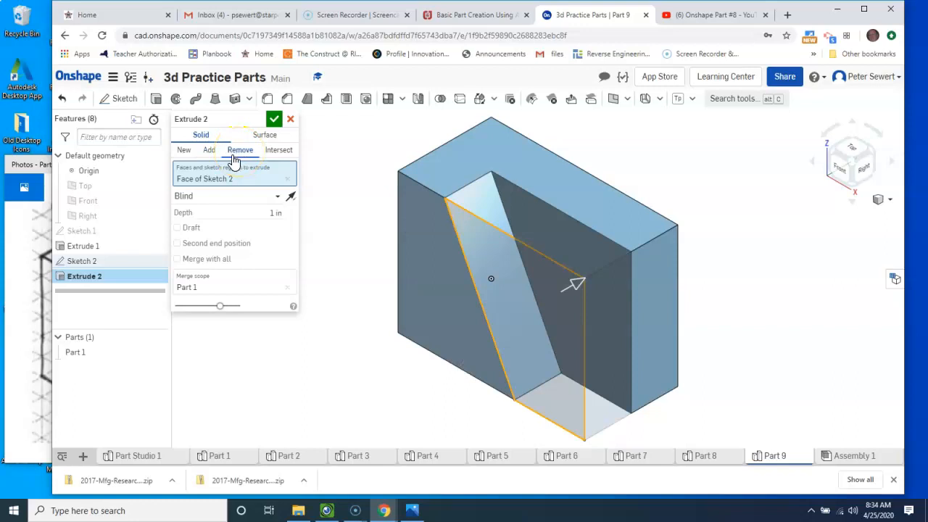
pyautogui.click(25, 164)
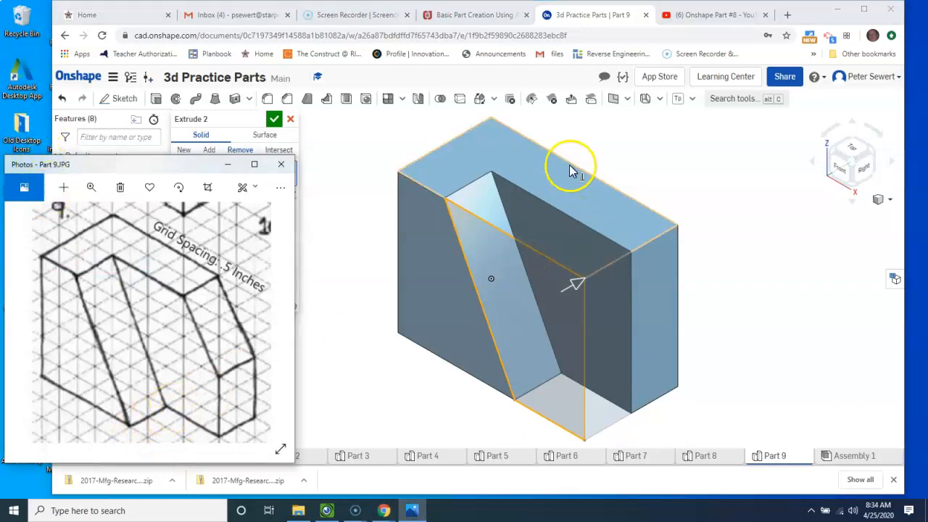
pyautogui.click(247, 117)
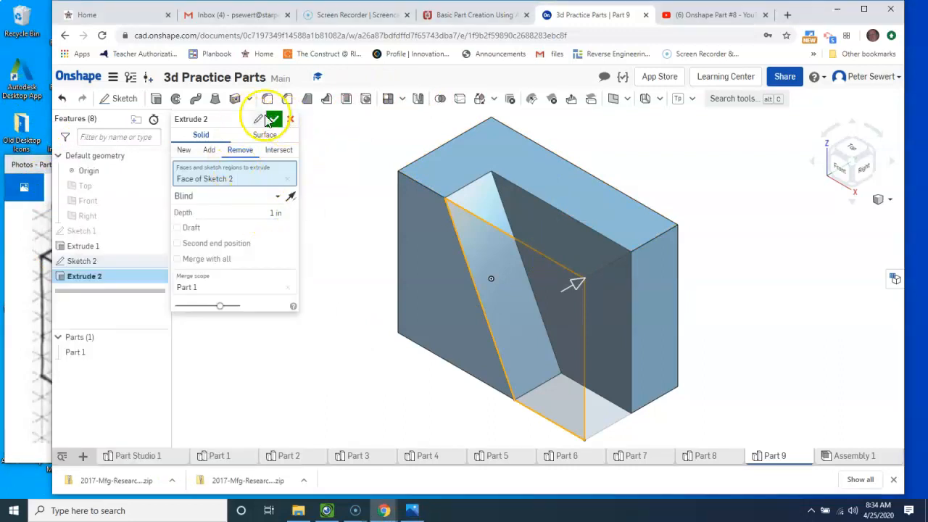
pyautogui.click(271, 119)
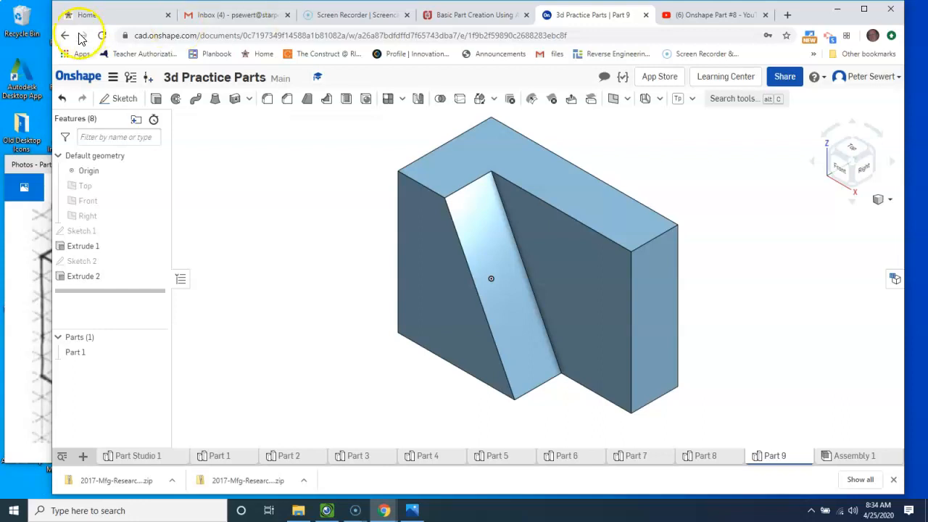
# - On the recessed front face, sketch a closed triangle across the upper-right corner, with a 1.5 in top side and an about 1.76 in slanted side
pyautogui.click(114, 98)
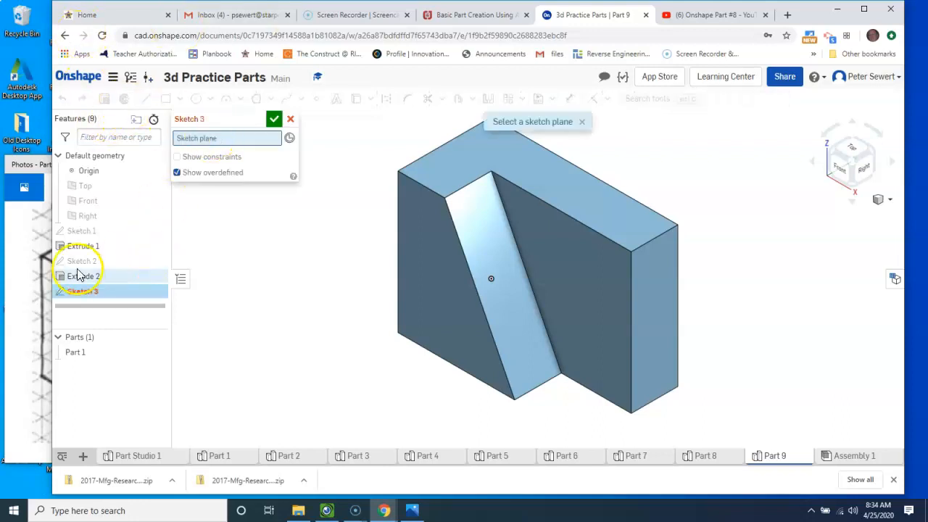
pyautogui.click(29, 165)
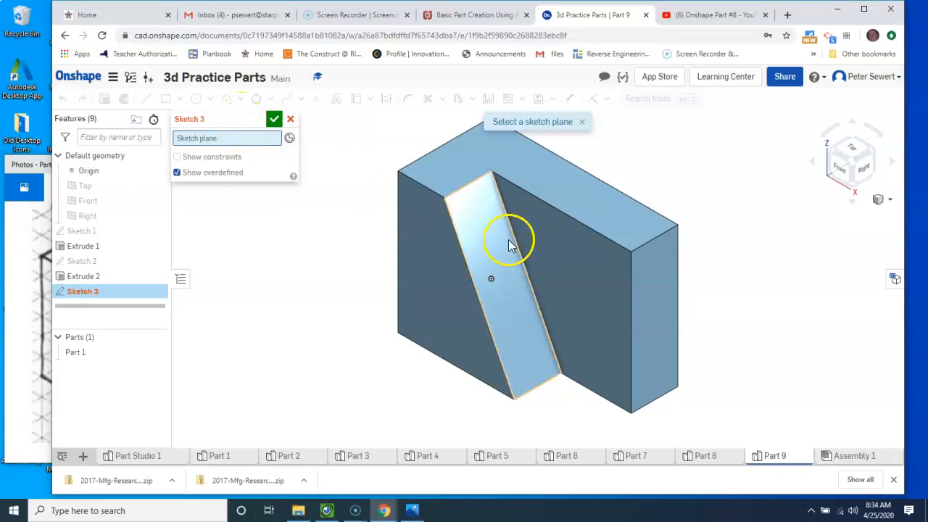
pyautogui.click(570, 292)
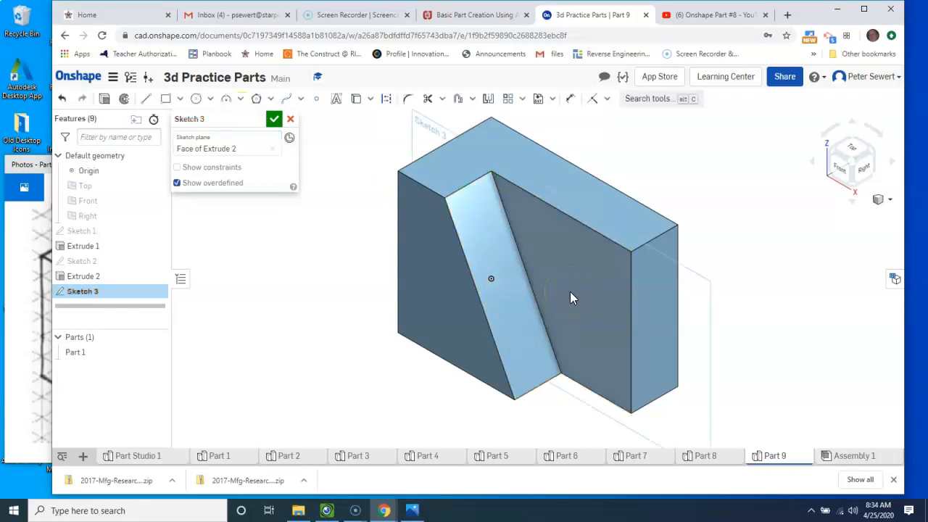
pyautogui.rightClick(734, 261)
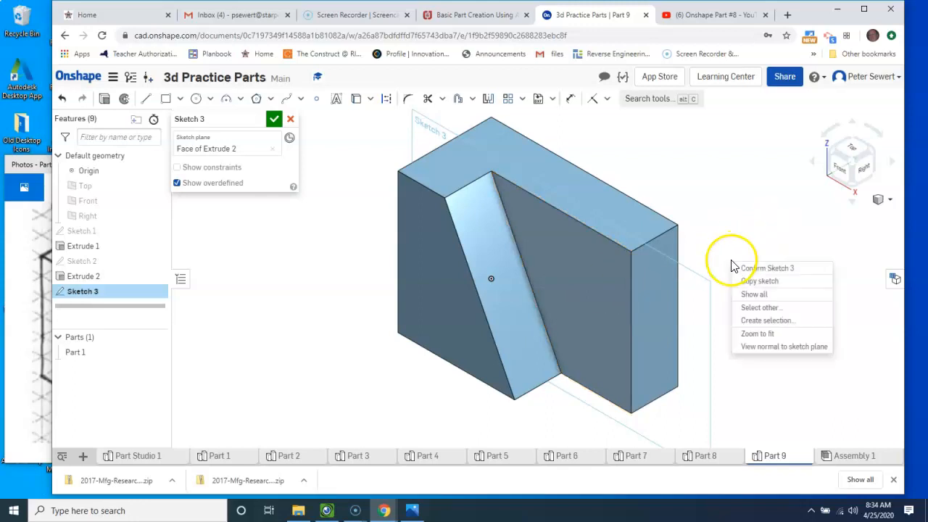
pyautogui.click(744, 348)
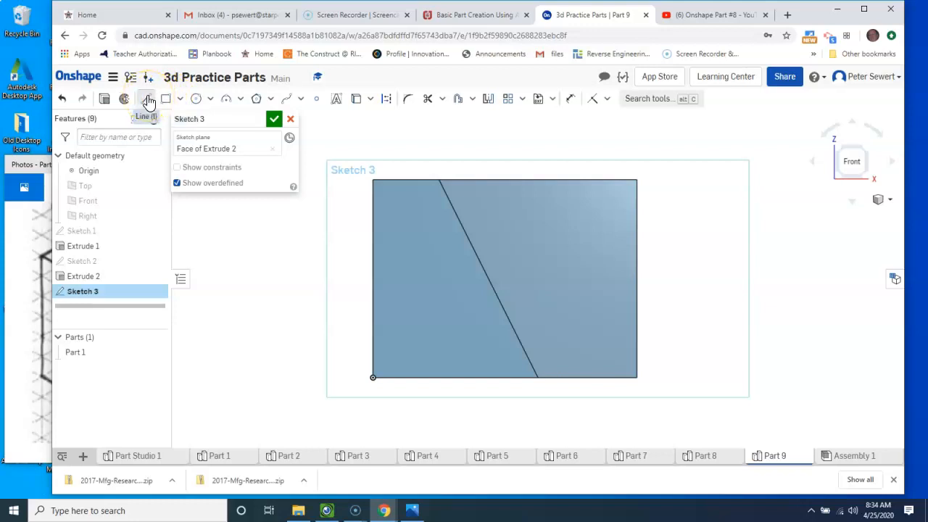
pyautogui.click(148, 102)
pyautogui.click(535, 179)
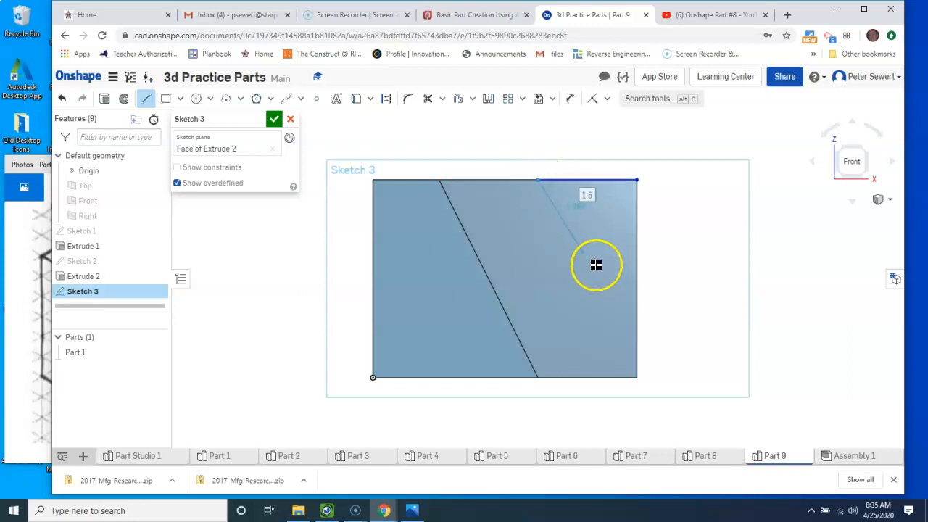
pyautogui.click(637, 295)
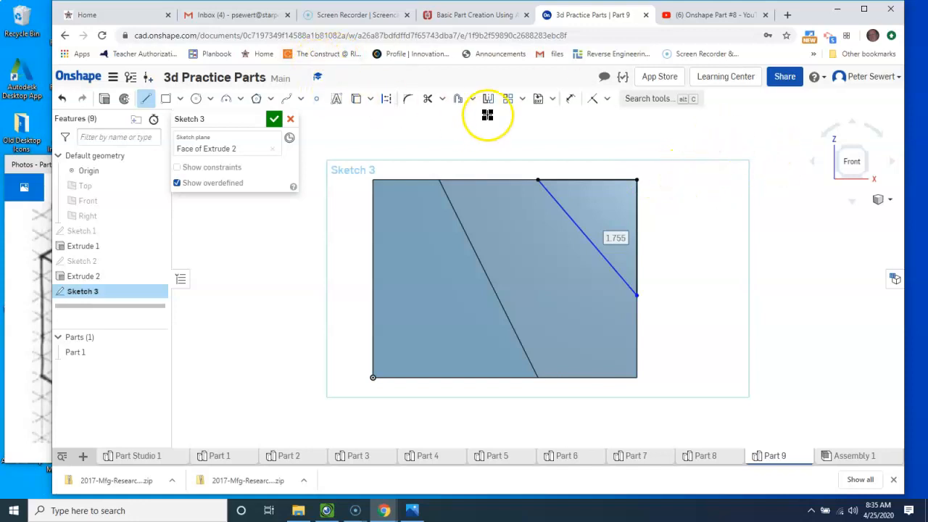
# - Following the reference drawing, dimension the triangle's lower corner 1 in above the block's bottom edge and change that height to 1.5 in
pyautogui.click(570, 102)
pyautogui.click(22, 165)
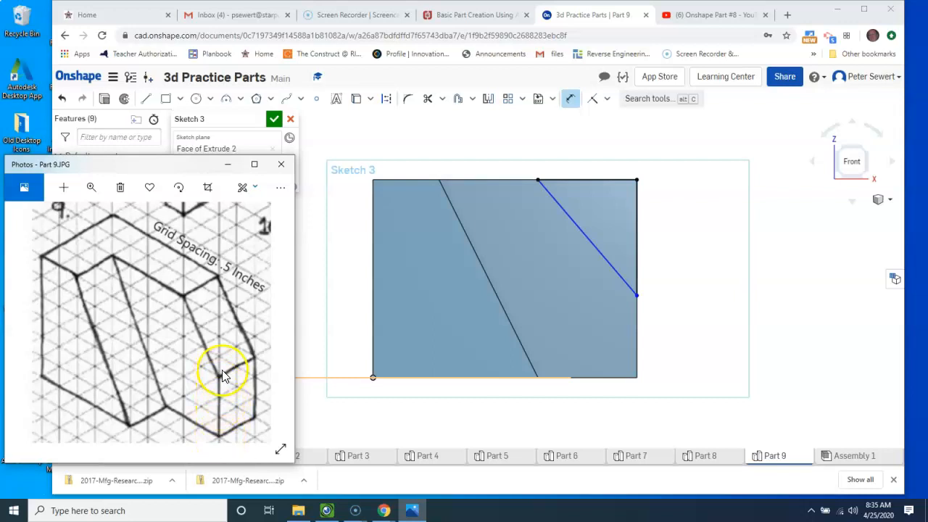
pyautogui.click(636, 295)
pyautogui.click(636, 376)
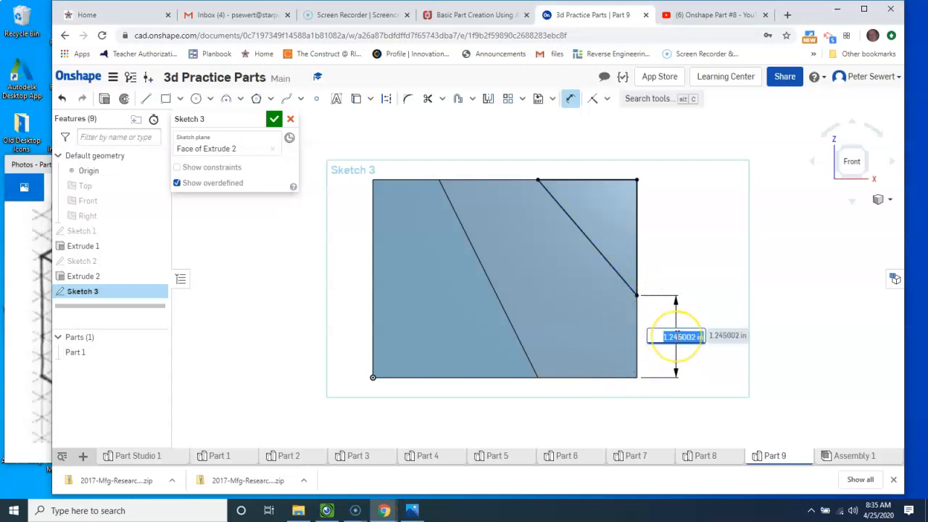
pyautogui.press('Return')
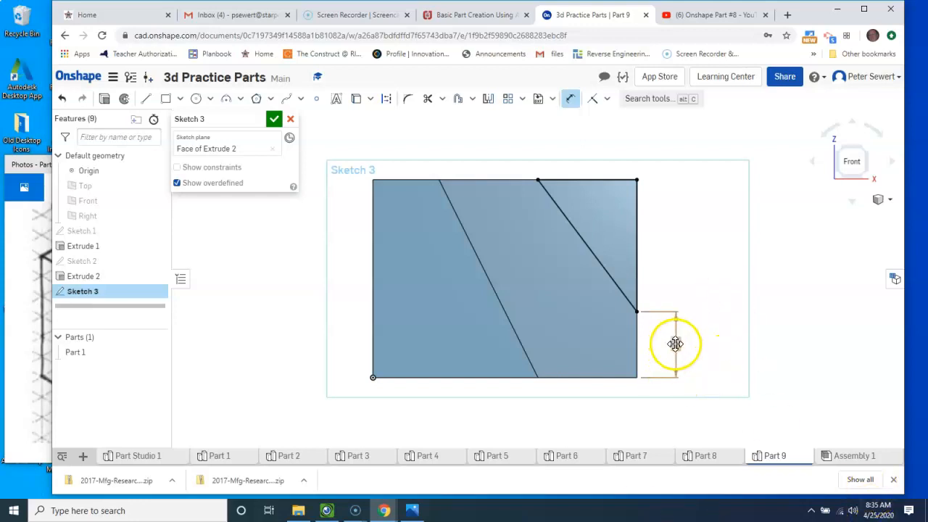
pyautogui.doubleClick(676, 343)
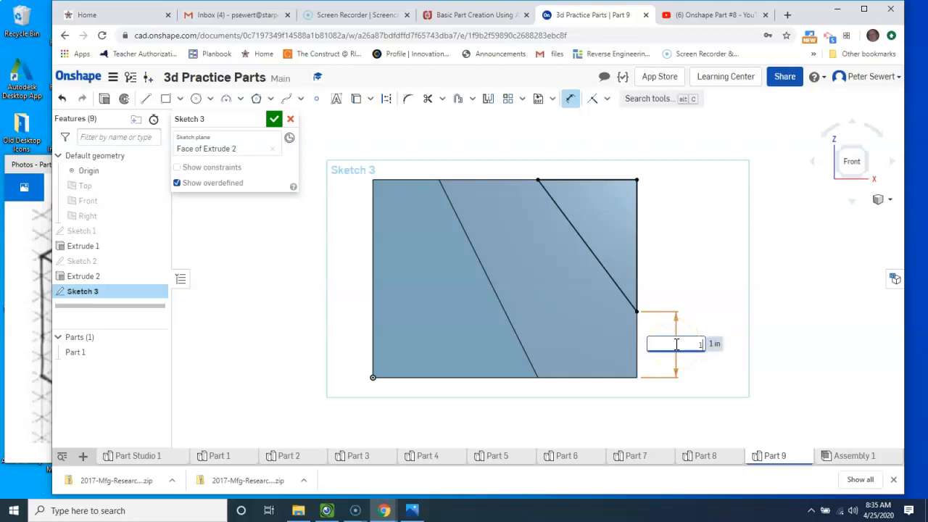
pyautogui.press('Return')
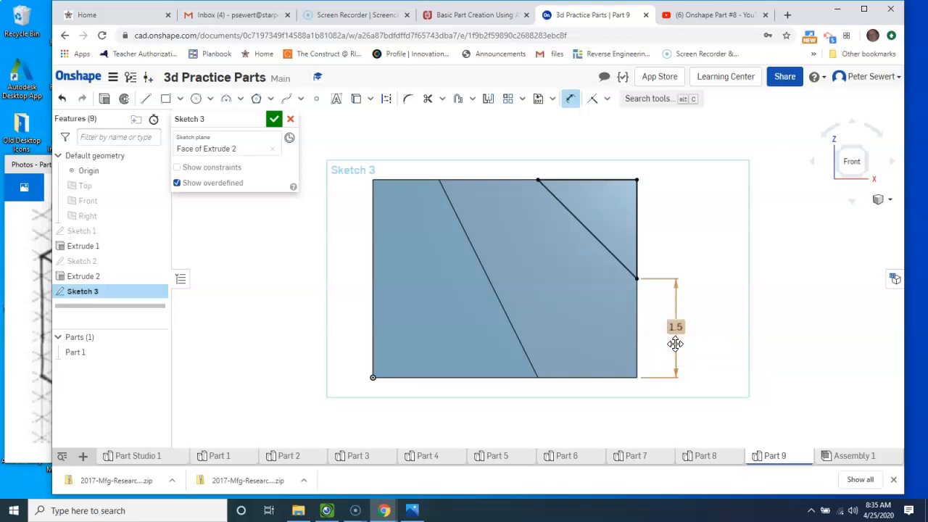
# - Check the reference drawing and try to dimension the triangle's upper-left corner 3 in from the block's left edge
pyautogui.click(25, 155)
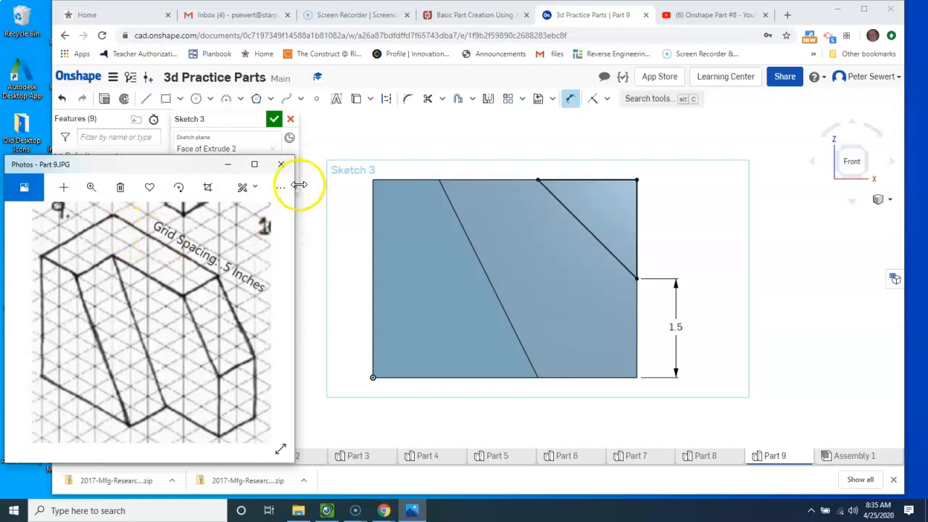
pyautogui.click(369, 201)
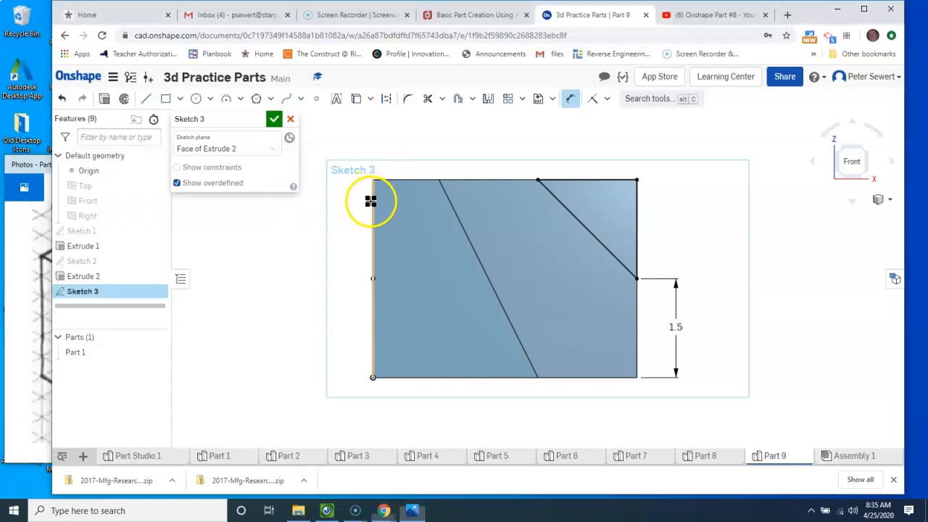
pyautogui.click(538, 180)
pyautogui.click(470, 141)
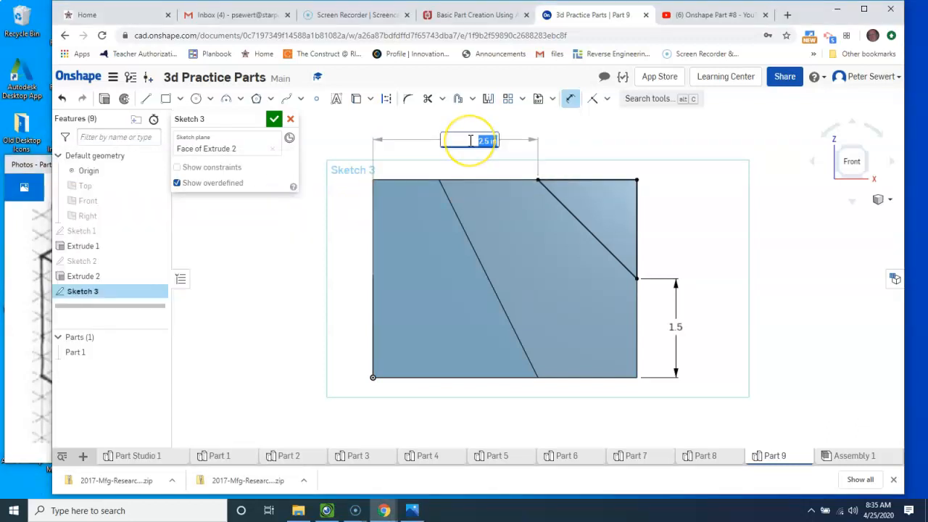
pyautogui.write('3')
pyautogui.press('Return')
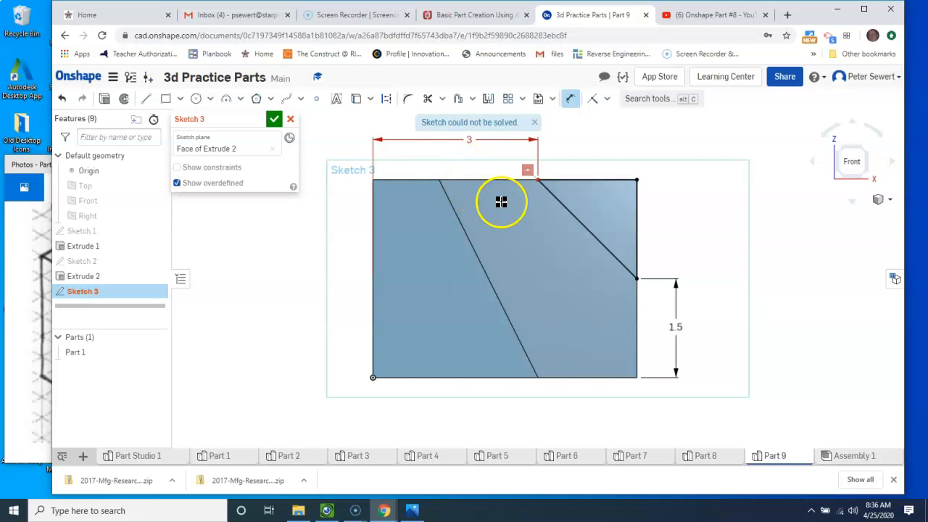
# - Dismiss the sketch error and undo the 3 in horizontal dimension and the triangle's lower-corner height dimension
pyautogui.rightClick(527, 170)
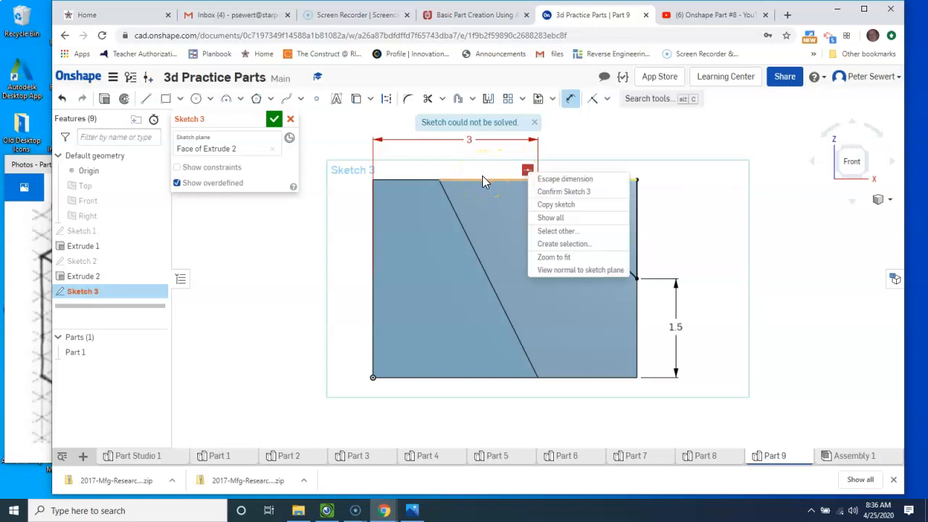
pyautogui.click(325, 256)
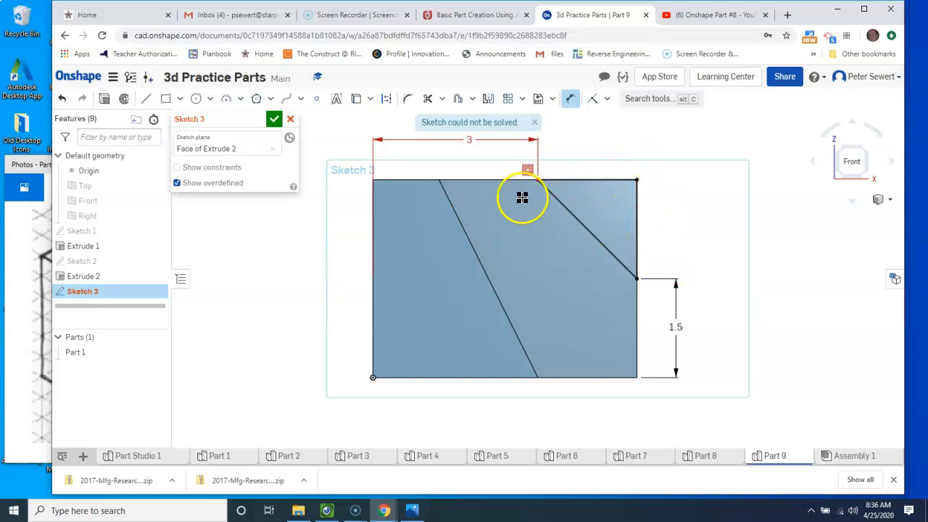
pyautogui.click(535, 122)
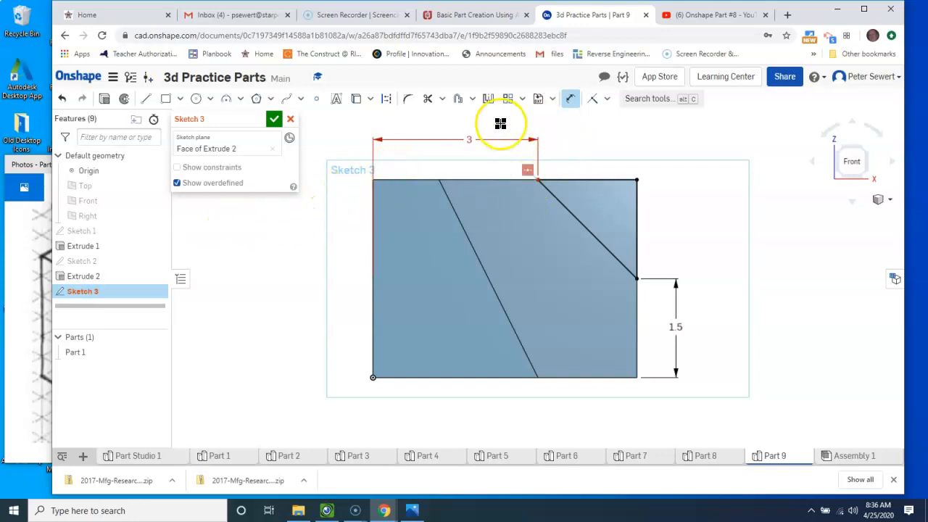
pyautogui.rightClick(471, 141)
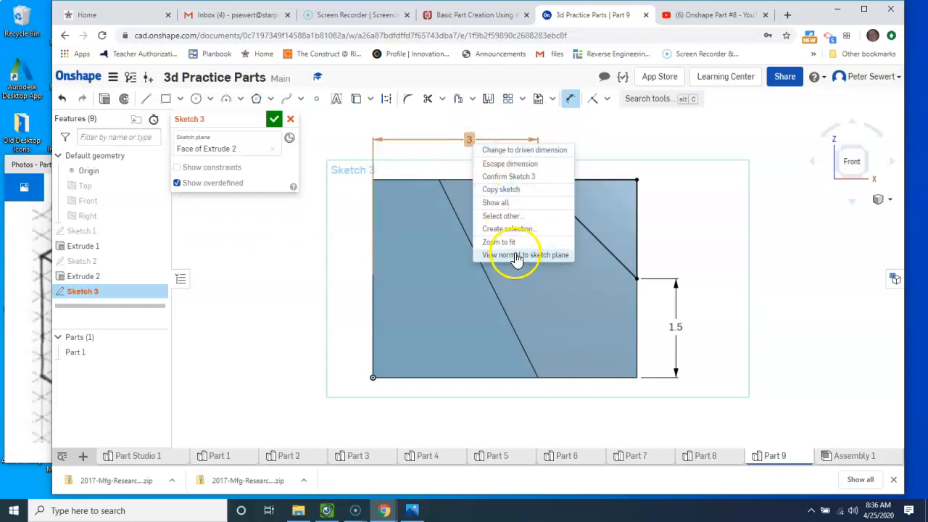
pyautogui.click(260, 256)
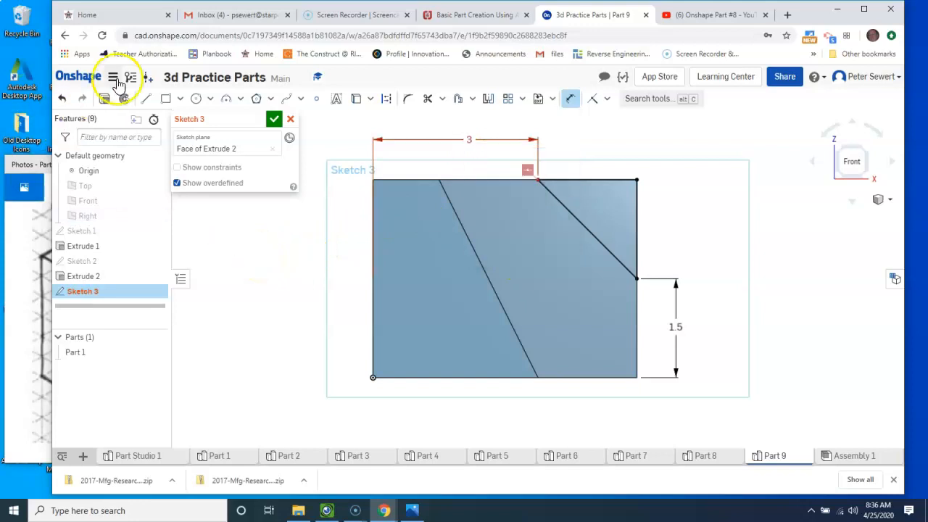
pyautogui.click(63, 99)
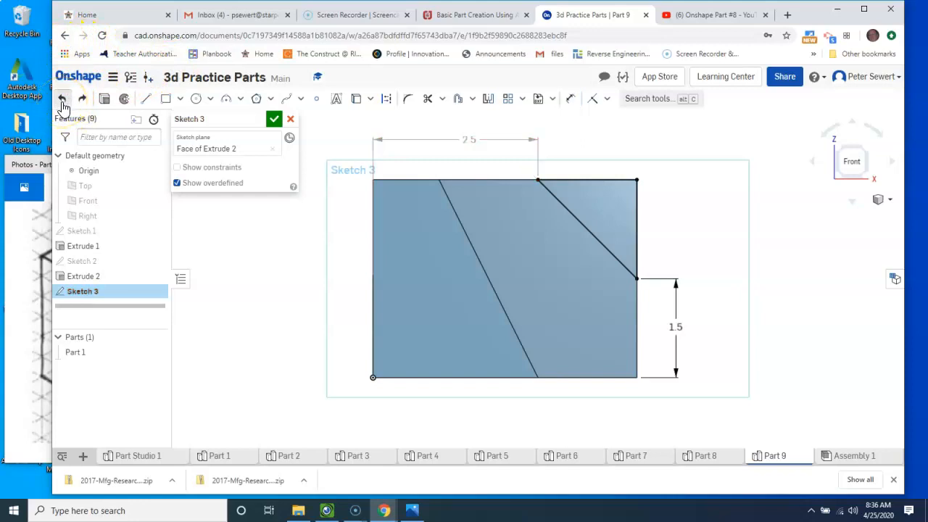
pyautogui.click(63, 100)
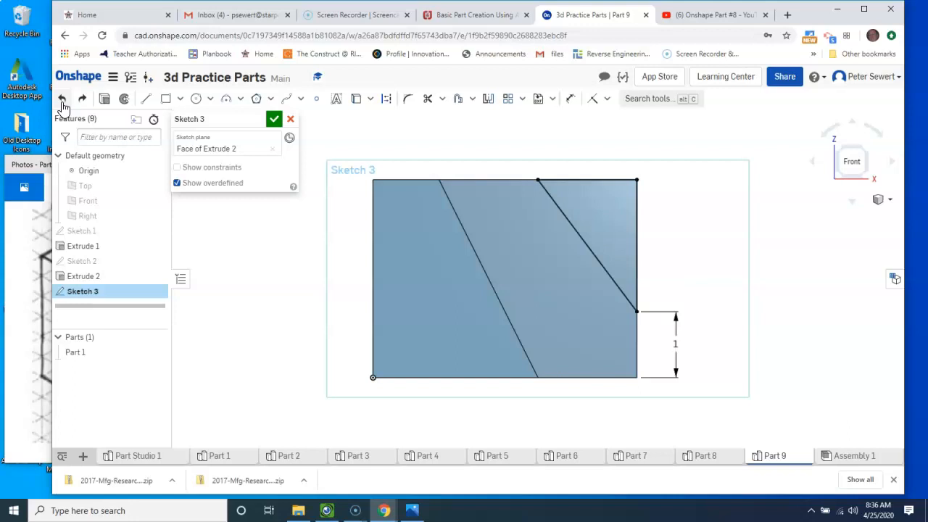
pyautogui.click(62, 101)
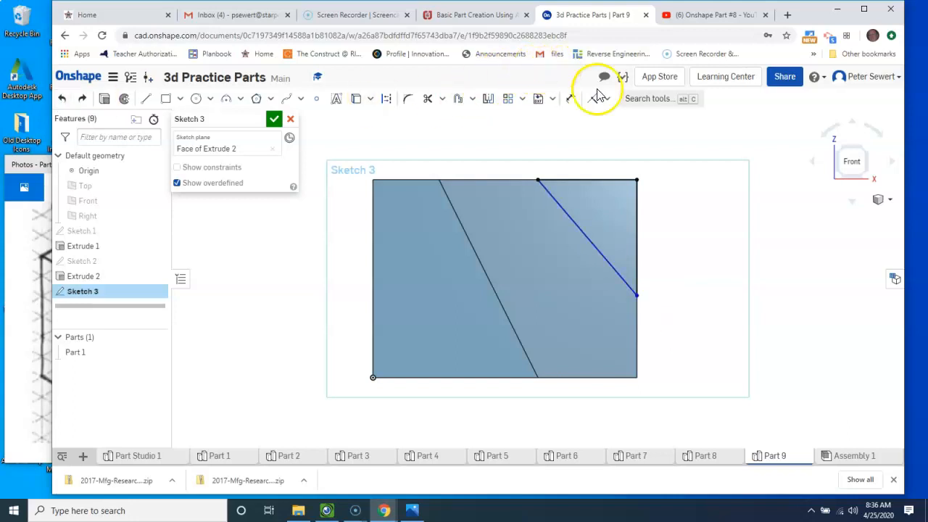
# - Try again to dimension the triangle's upper-left corner 3 in from the block's left edge, and dismiss the sketch error
pyautogui.click(571, 100)
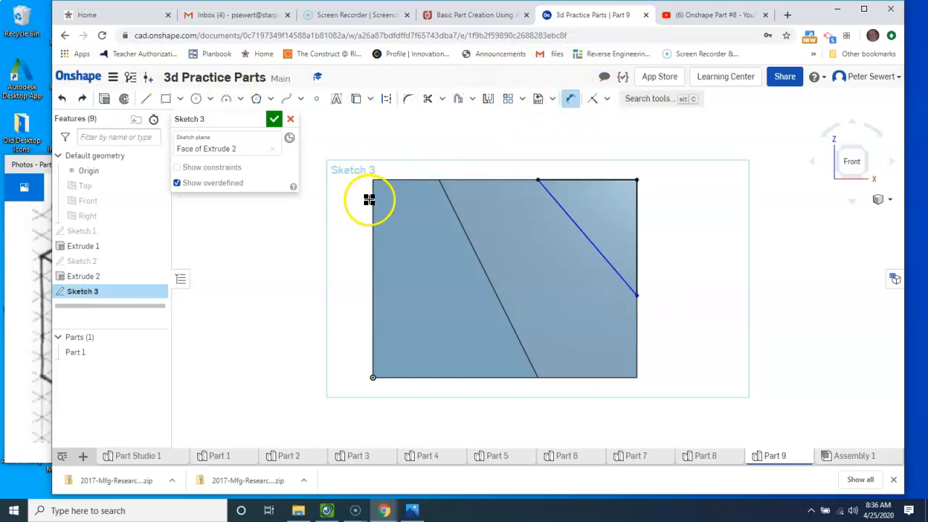
pyautogui.click(505, 174)
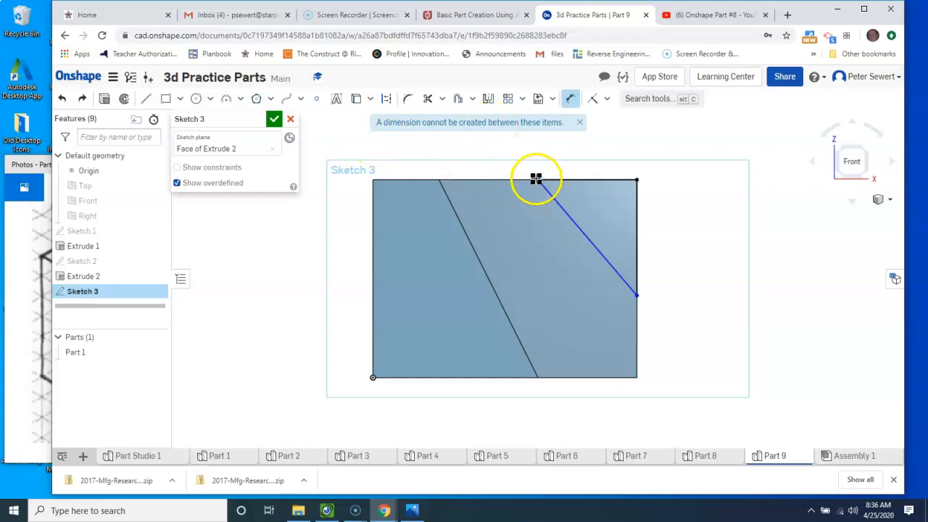
pyautogui.click(377, 191)
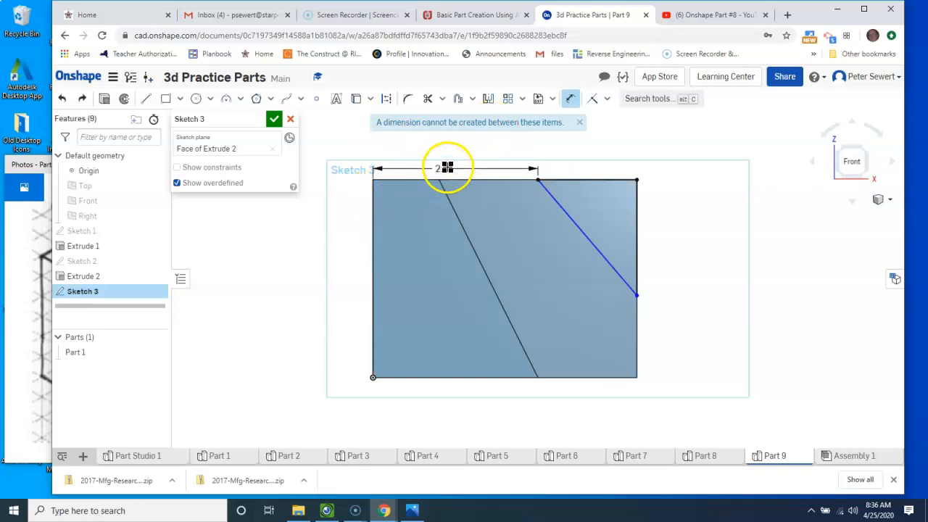
pyautogui.click(482, 160)
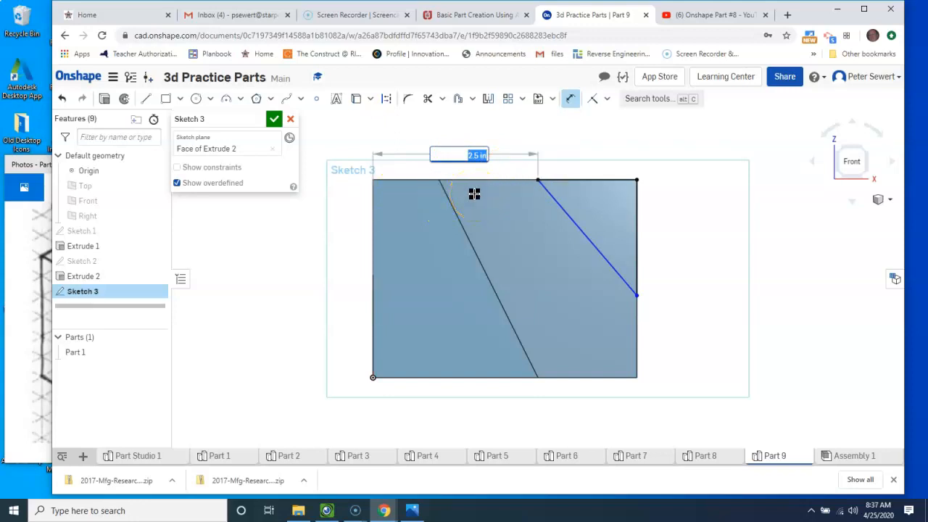
pyautogui.write('3')
pyautogui.press('Return')
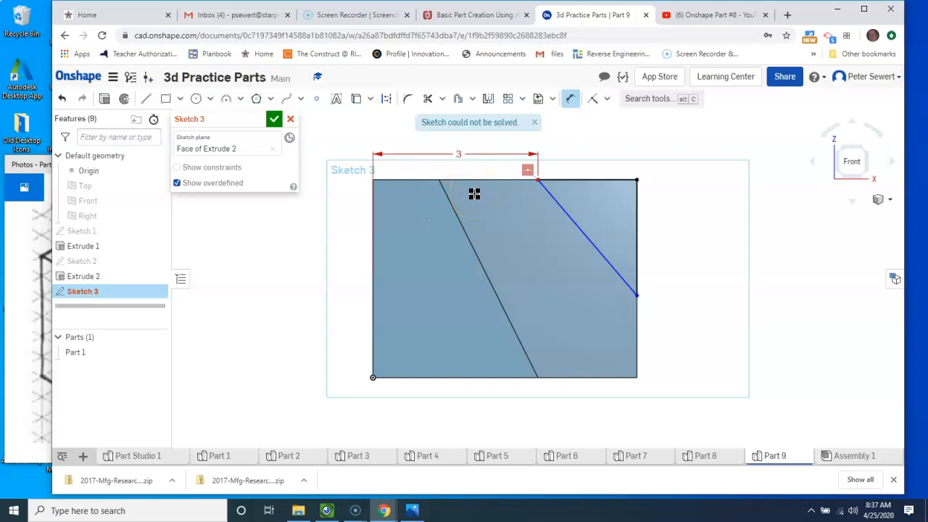
pyautogui.click(535, 123)
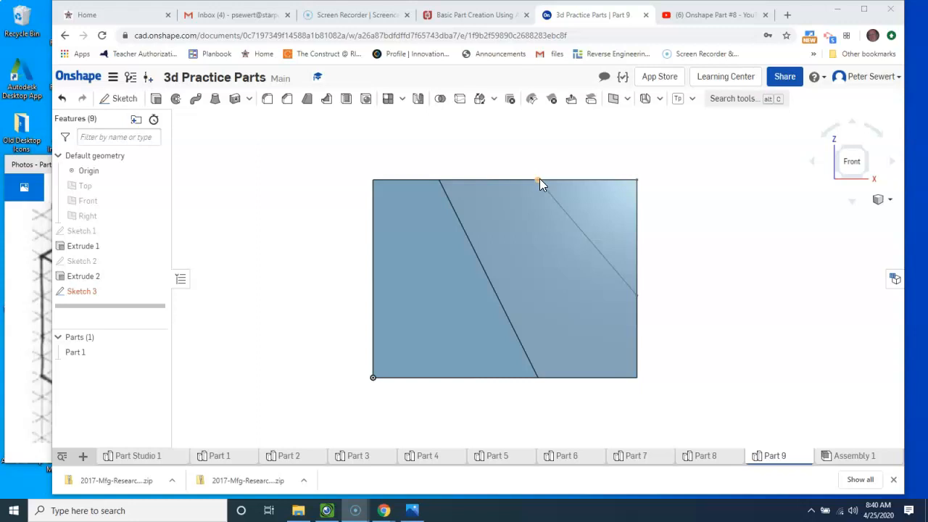
# - Delete the faulty Sketch 3 with the corner triangle and return the model to the isometric view
pyautogui.rightClick(79, 299)
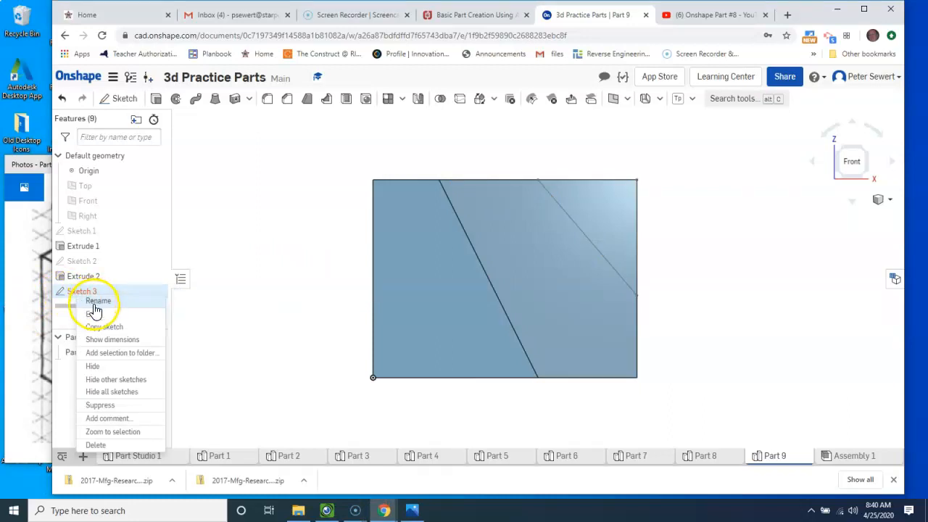
pyautogui.click(96, 444)
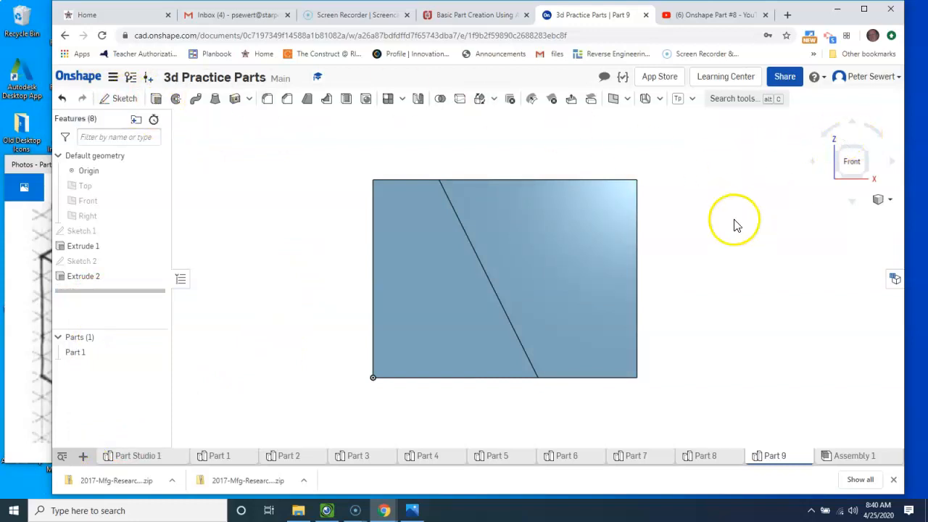
pyautogui.moveTo(751, 203); pyautogui.dragTo(752, 209, button='right')
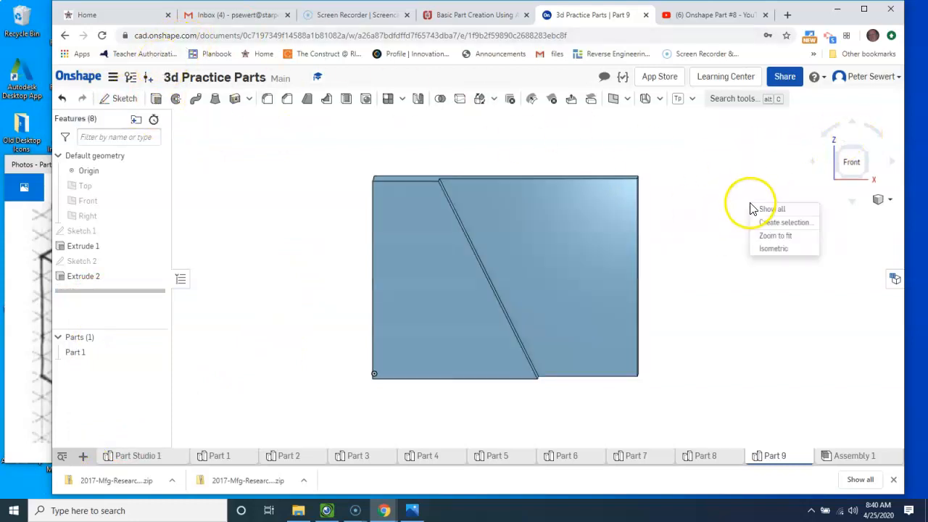
pyautogui.click(769, 249)
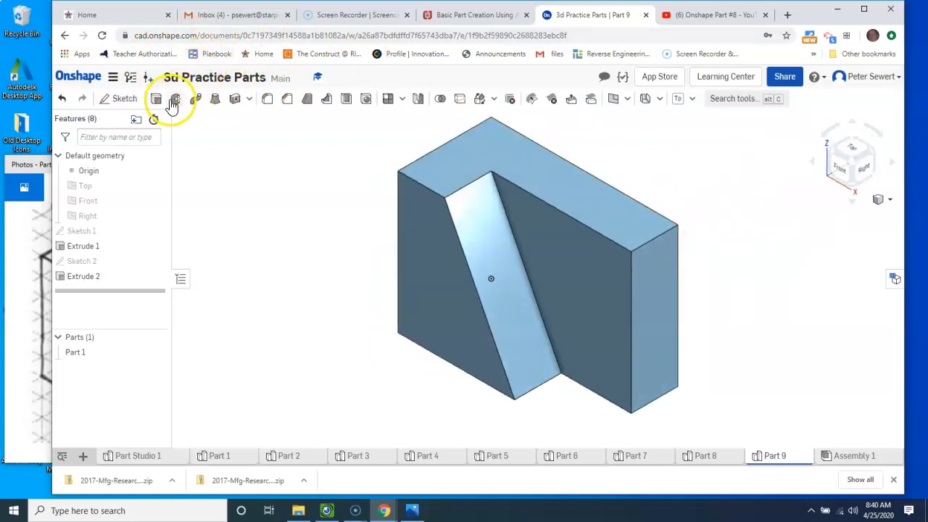
pyautogui.click(155, 100)
pyautogui.click(602, 260)
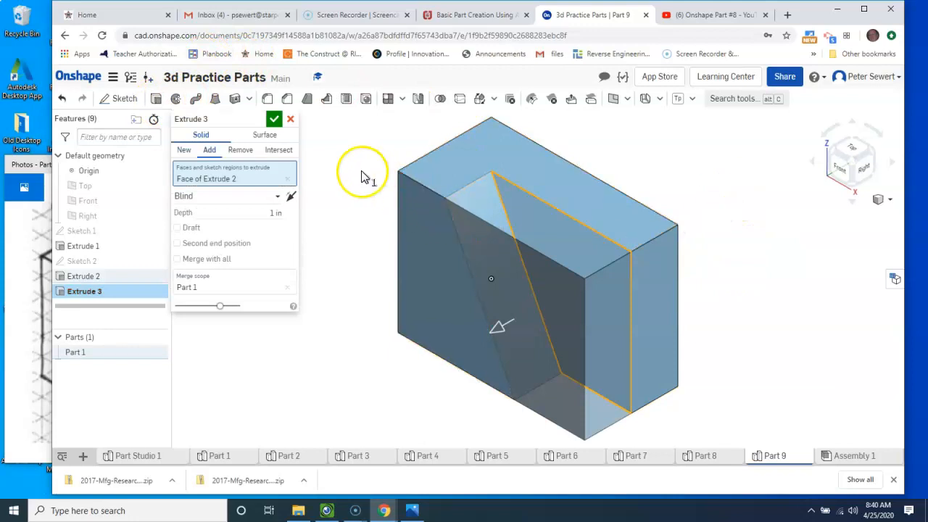
pyautogui.click(291, 121)
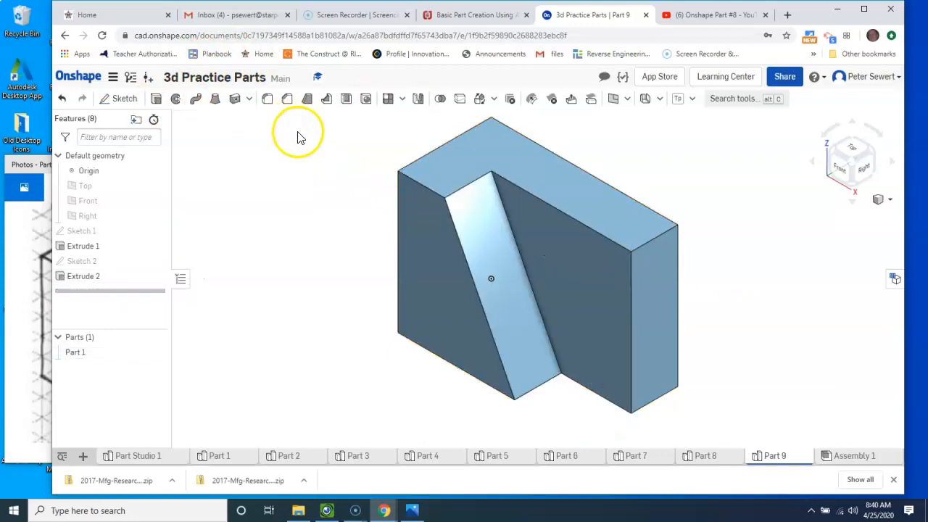
# - On the recessed front face, sketch a closed triangle across the upper-right corner, about 2.51 in along the top and 1.61 in down the side
pyautogui.click(120, 99)
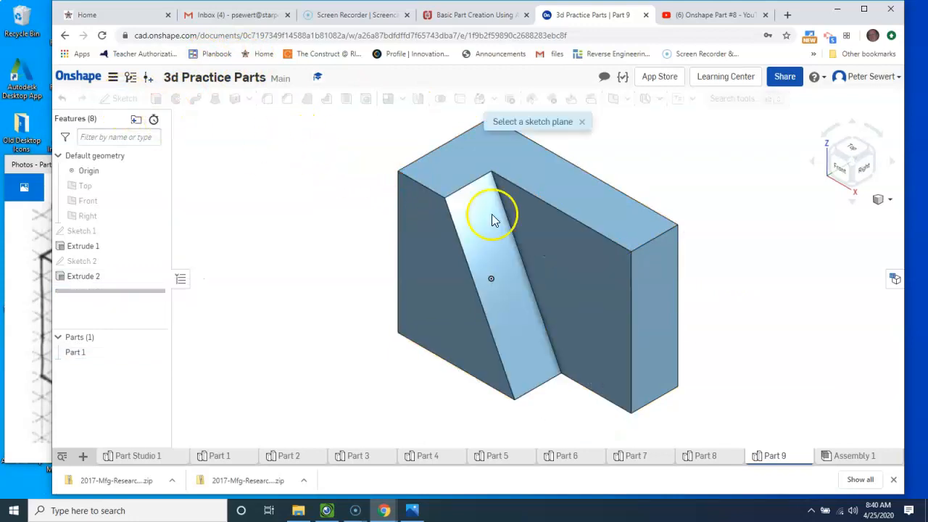
pyautogui.click(546, 250)
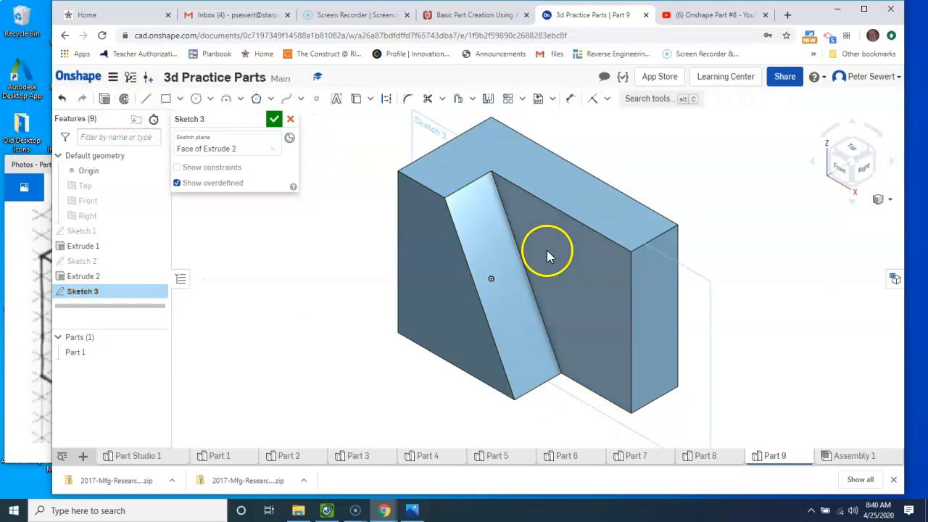
pyautogui.rightClick(747, 201)
pyautogui.click(774, 286)
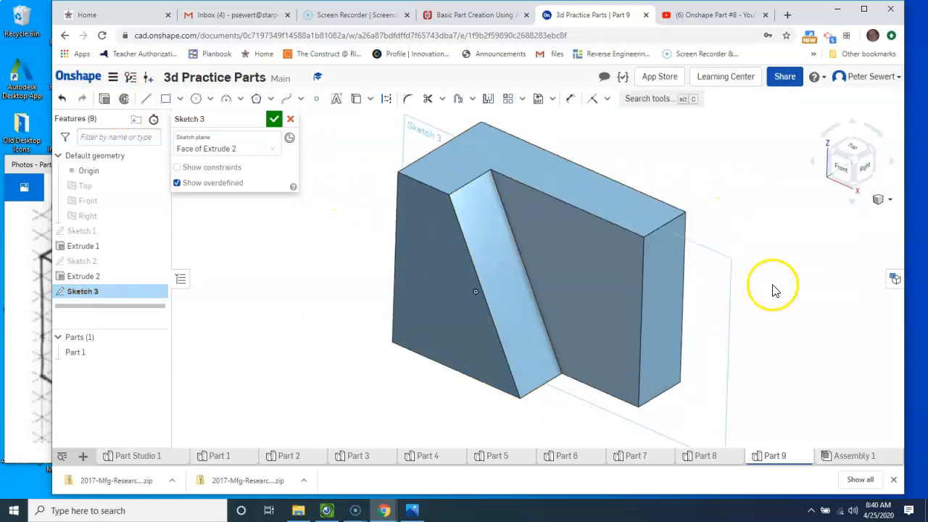
pyautogui.click(146, 100)
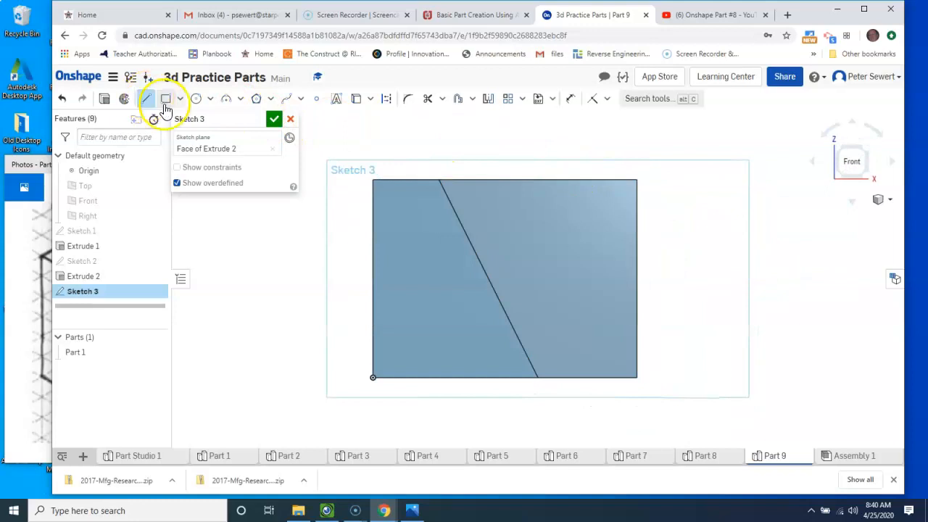
pyautogui.click(471, 181)
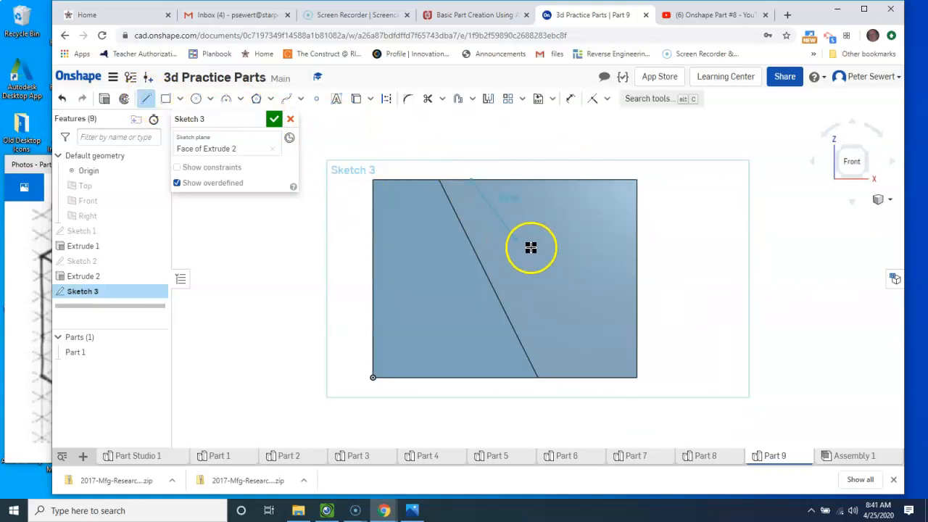
pyautogui.click(637, 286)
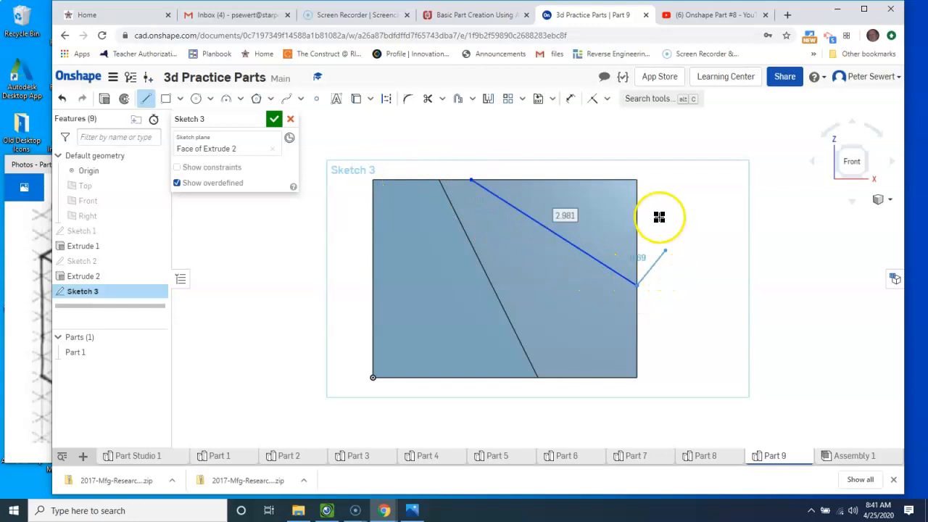
pyautogui.click(639, 179)
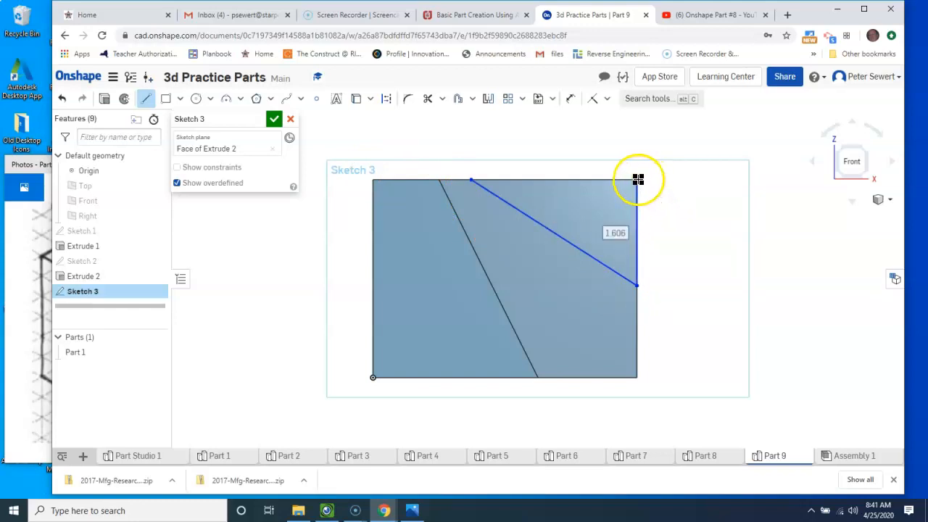
pyautogui.click(472, 180)
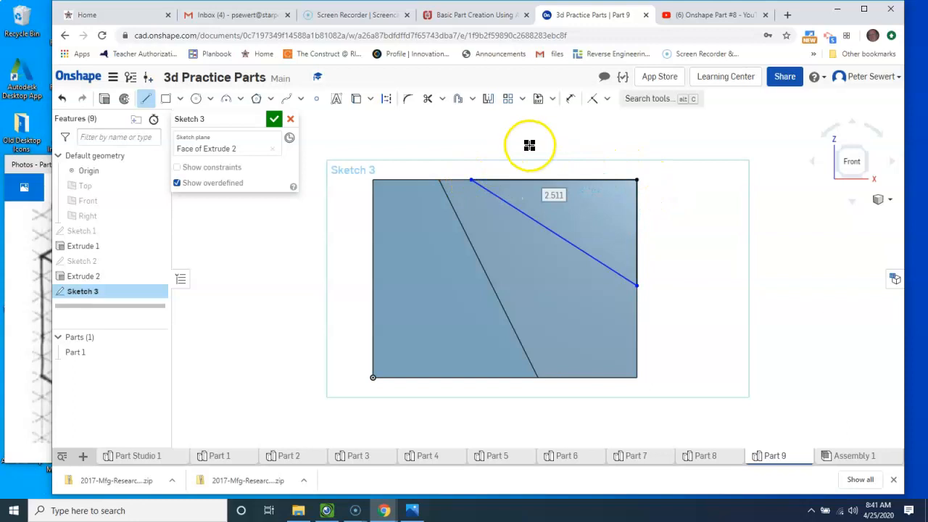
# - Dimension the triangle's upper-left corner 3 in horizontally from the block's left edge
pyautogui.click(571, 99)
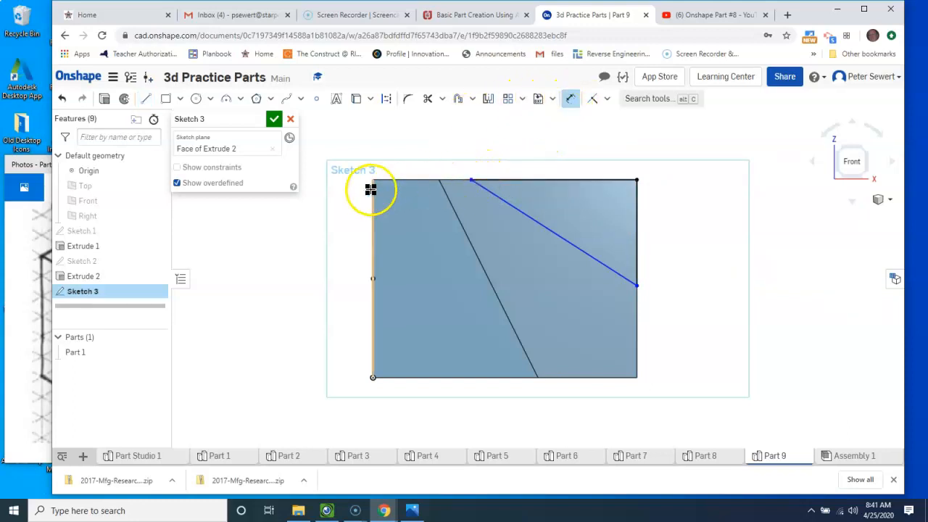
pyautogui.click(373, 213)
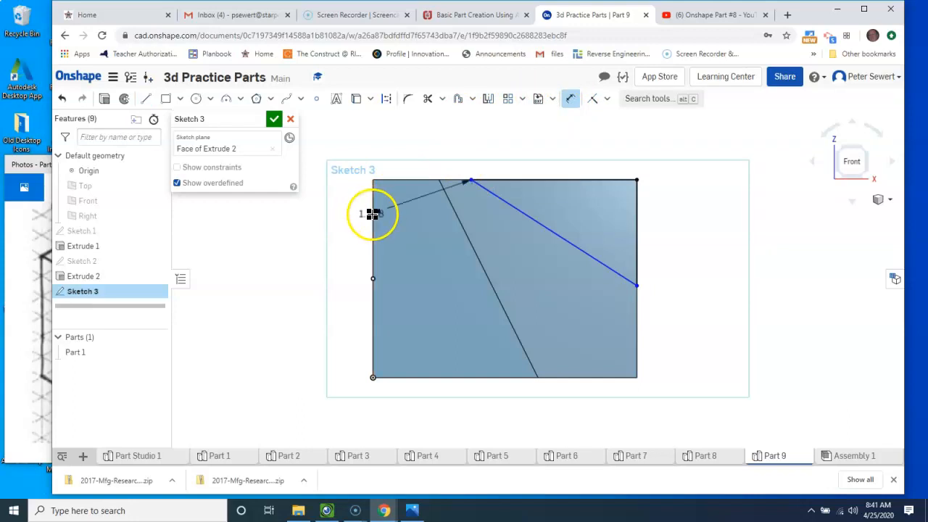
pyautogui.click(419, 152)
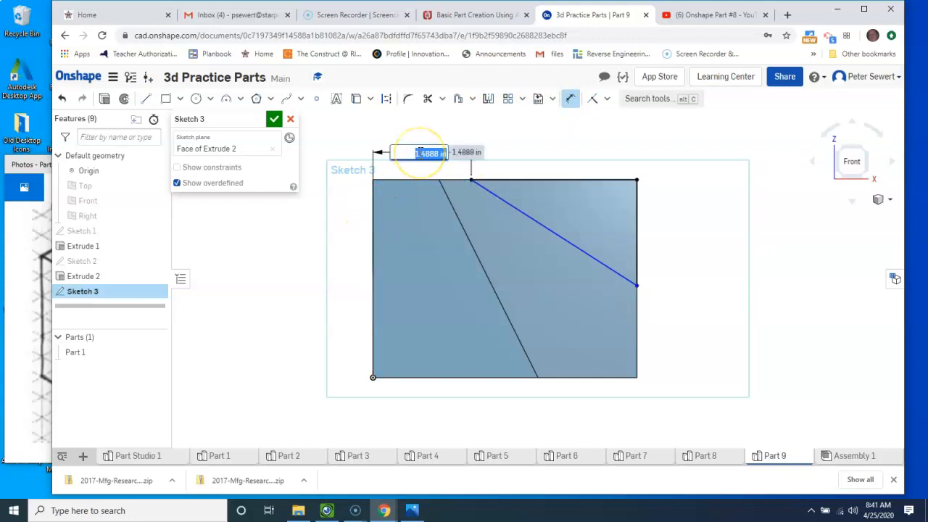
pyautogui.write('3')
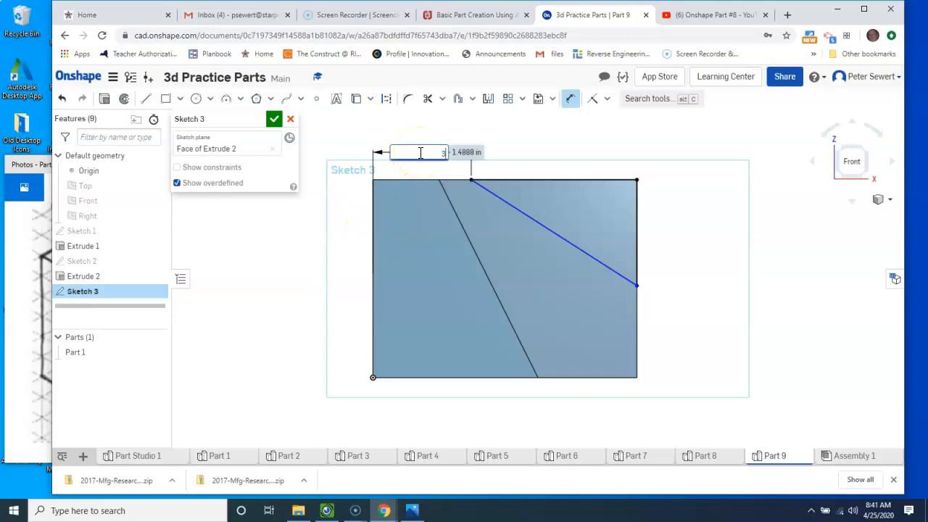
pyautogui.press('Return')
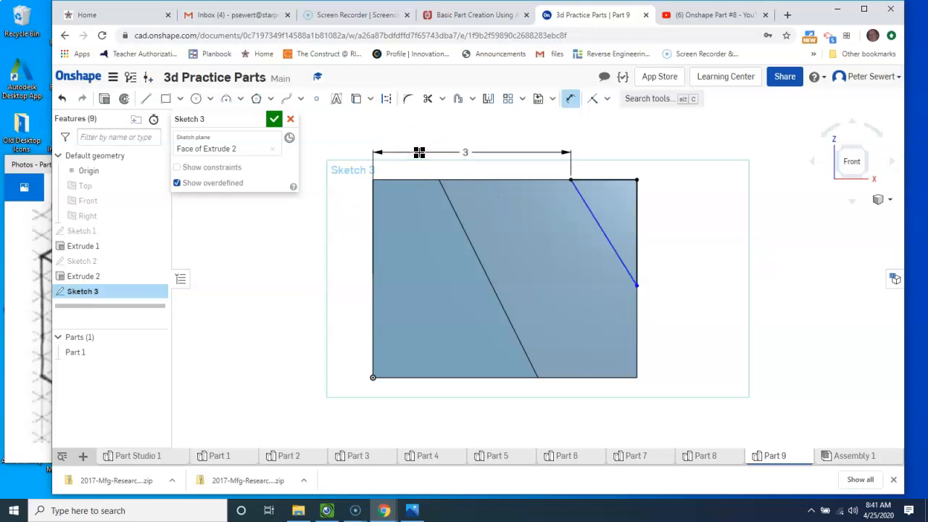
# - Dimension the triangle's lower corner 1.5 in above the block's bottom edge and finish the sketch
pyautogui.click(589, 377)
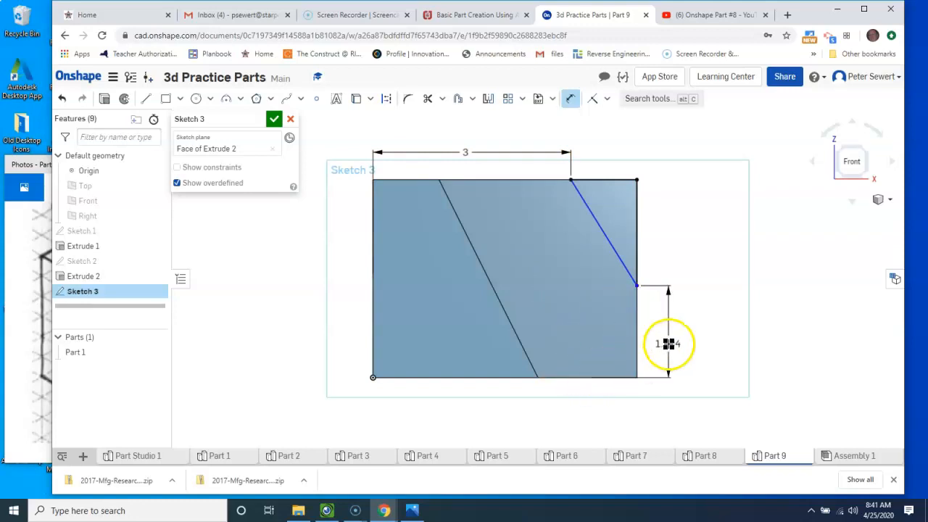
pyautogui.click(671, 336)
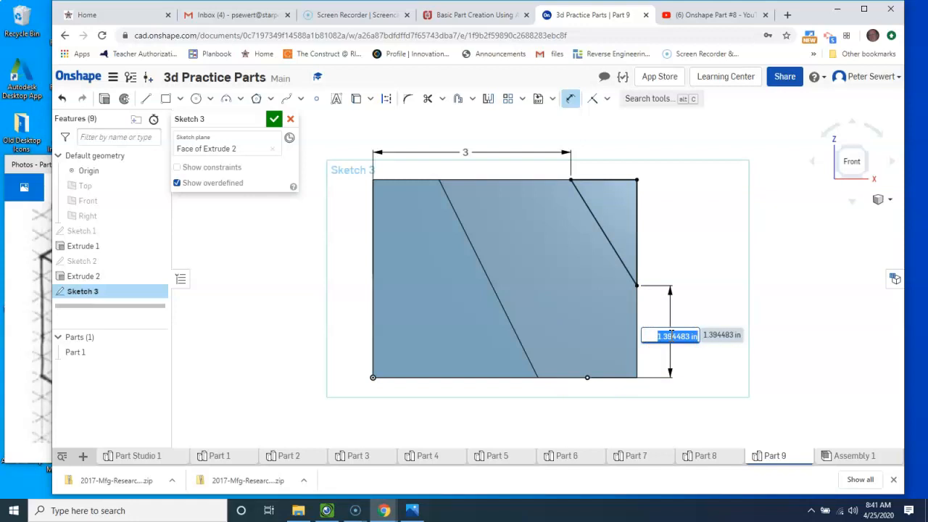
pyautogui.write('1.5')
pyautogui.press('Return')
pyautogui.click(670, 333)
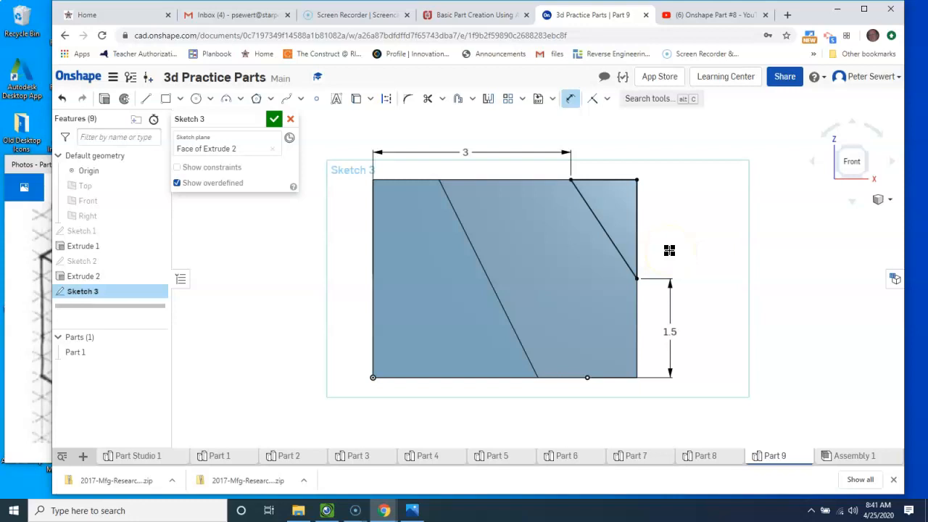
pyautogui.click(274, 118)
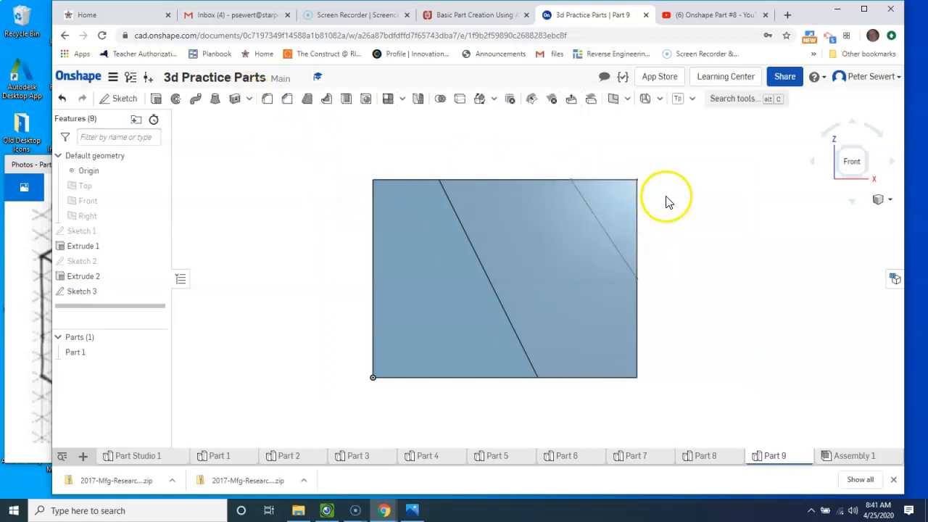
# - Cut off the block's upper-right corner by extruding the triangle as a Remove operation with the Through all end type
pyautogui.moveTo(668, 203); pyautogui.dragTo(696, 246, button='right')
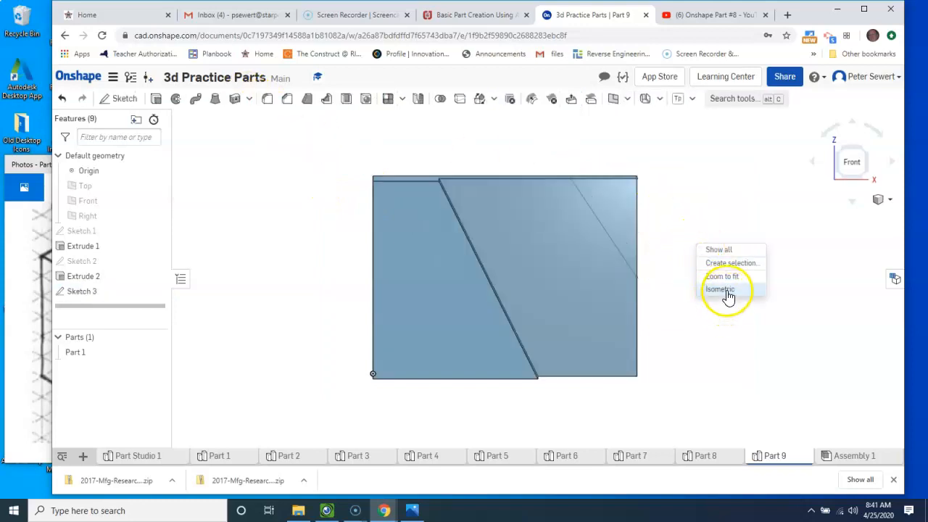
pyautogui.click(720, 289)
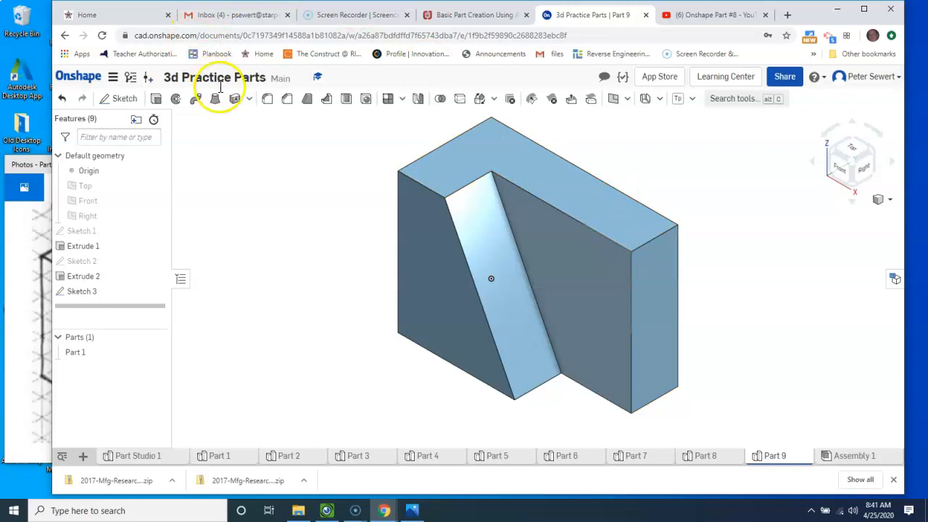
pyautogui.click(157, 101)
pyautogui.click(239, 150)
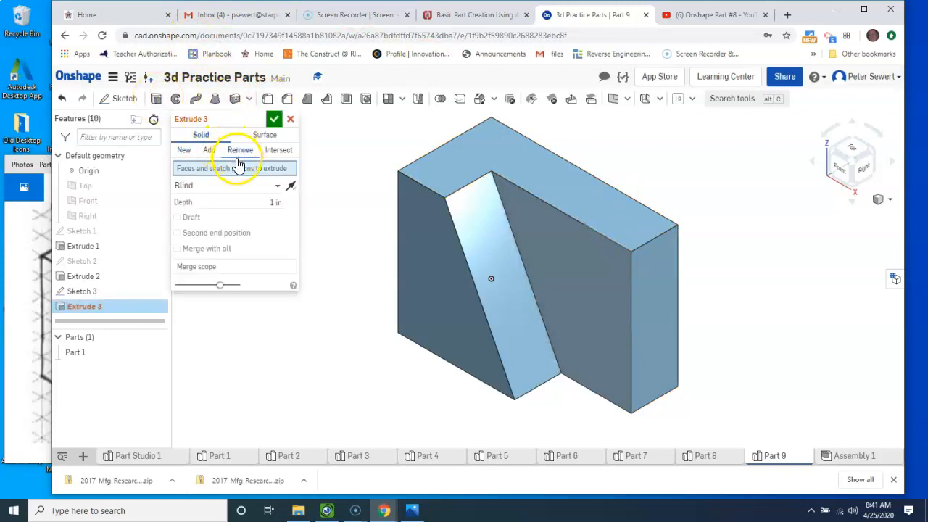
pyautogui.click(611, 270)
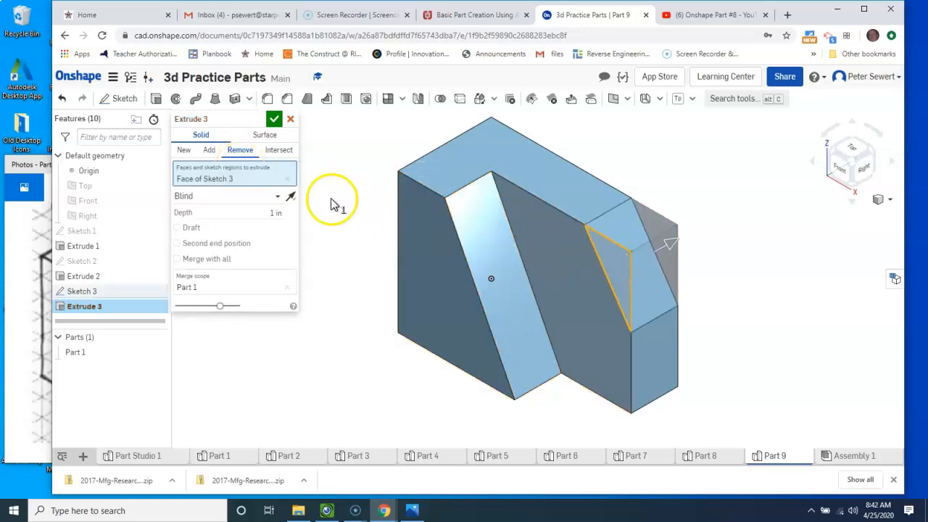
pyautogui.click(276, 196)
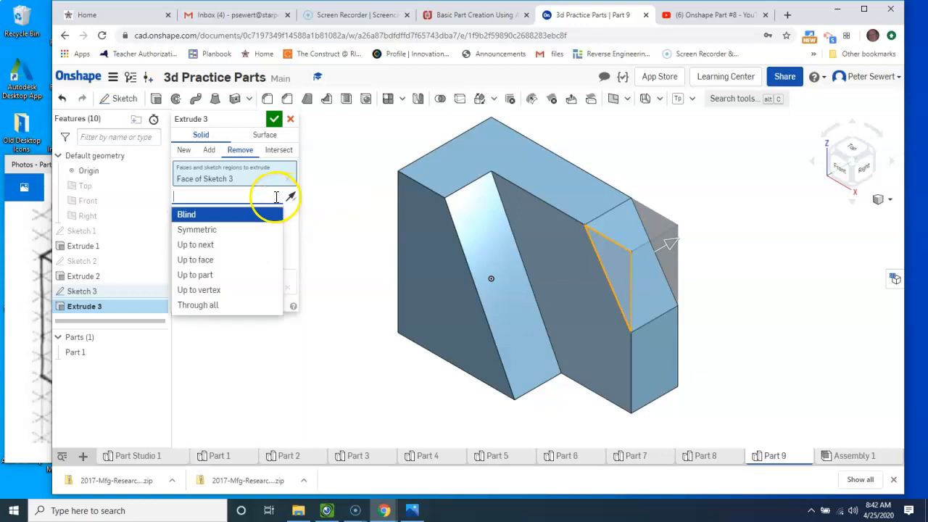
pyautogui.click(208, 305)
pyautogui.click(274, 119)
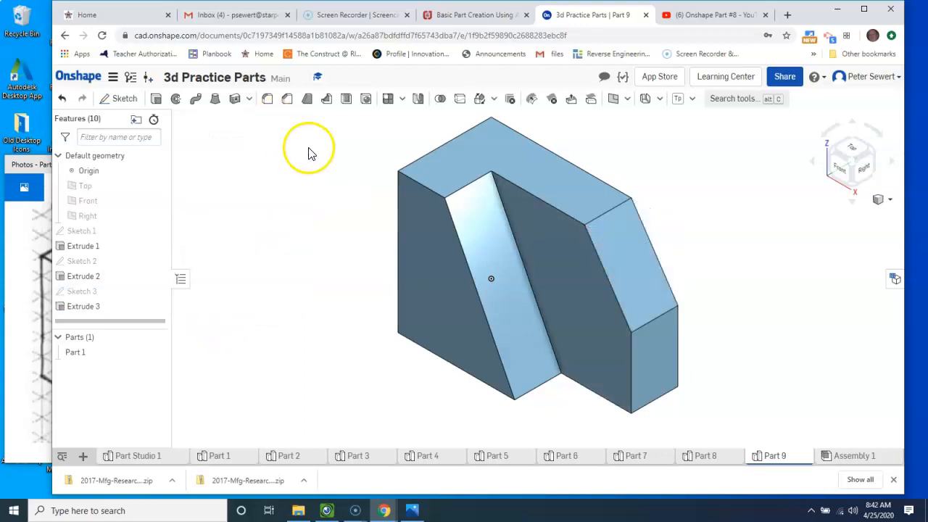